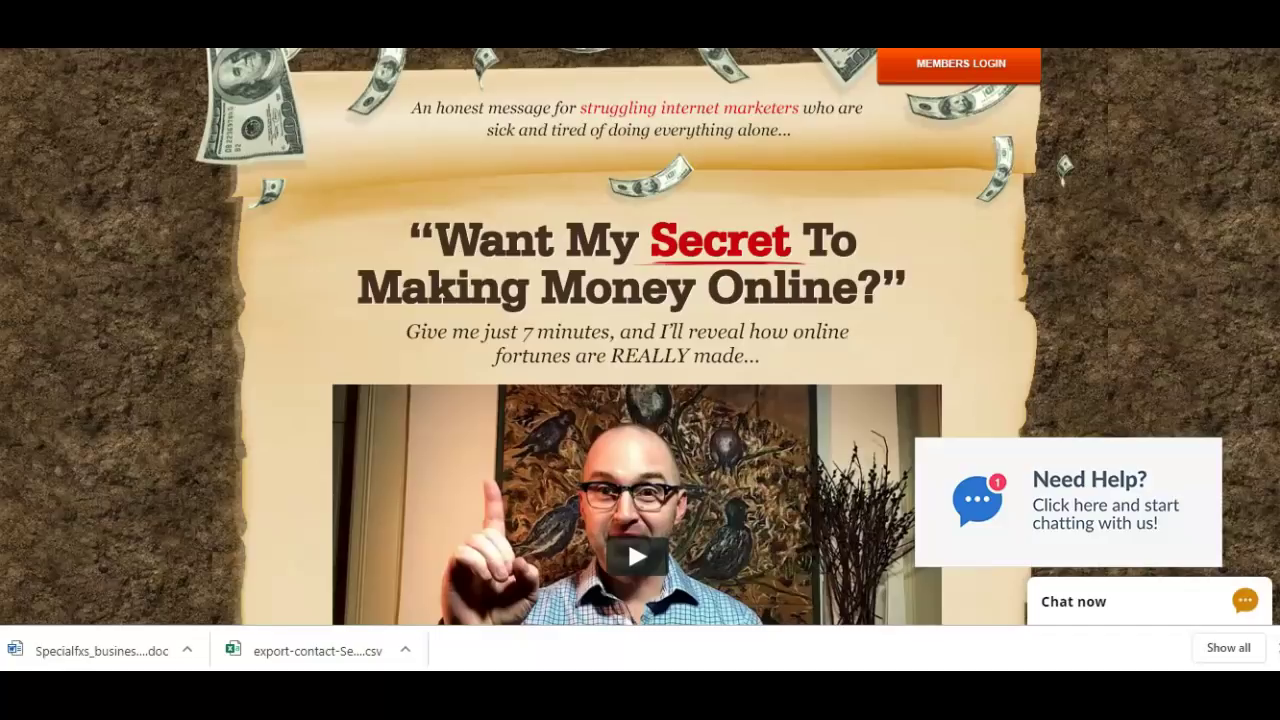
Log in to the member area with the account username and password
{"action": "left_click", "coordinate": [966, 60]}
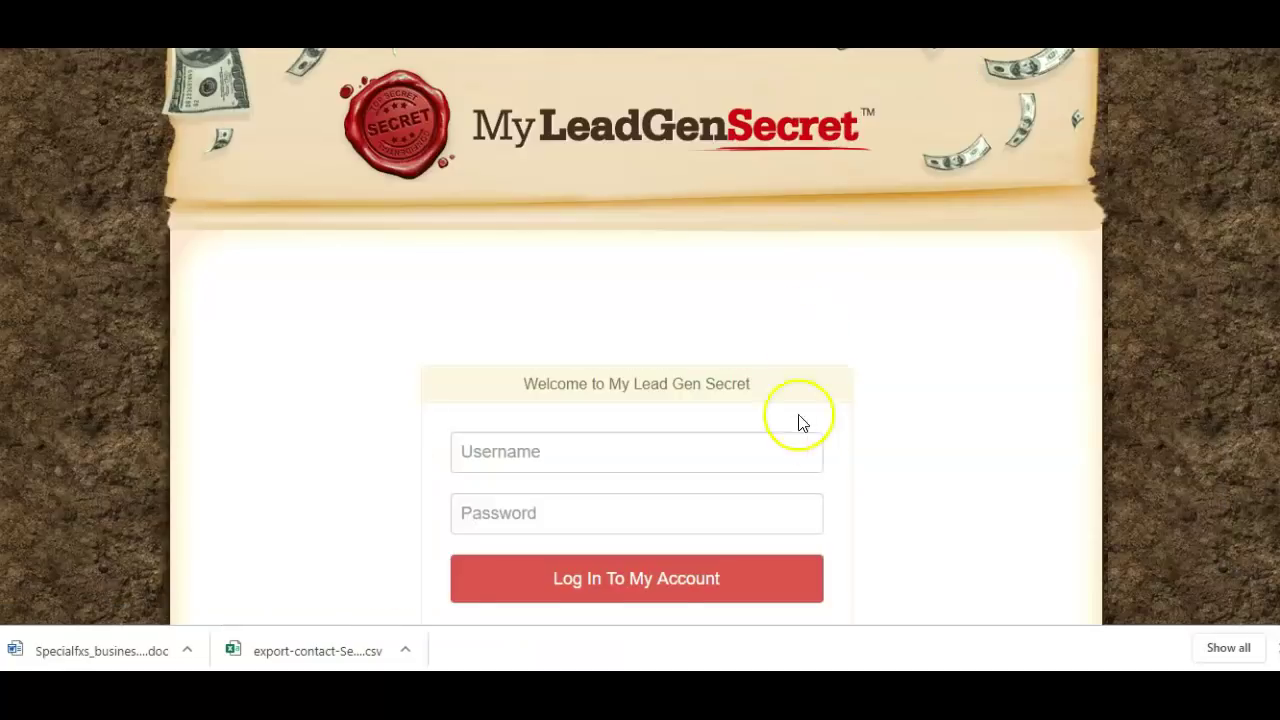
{"action": "left_click", "coordinate": [605, 453]}
{"action": "left_click", "coordinate": [590, 424]}
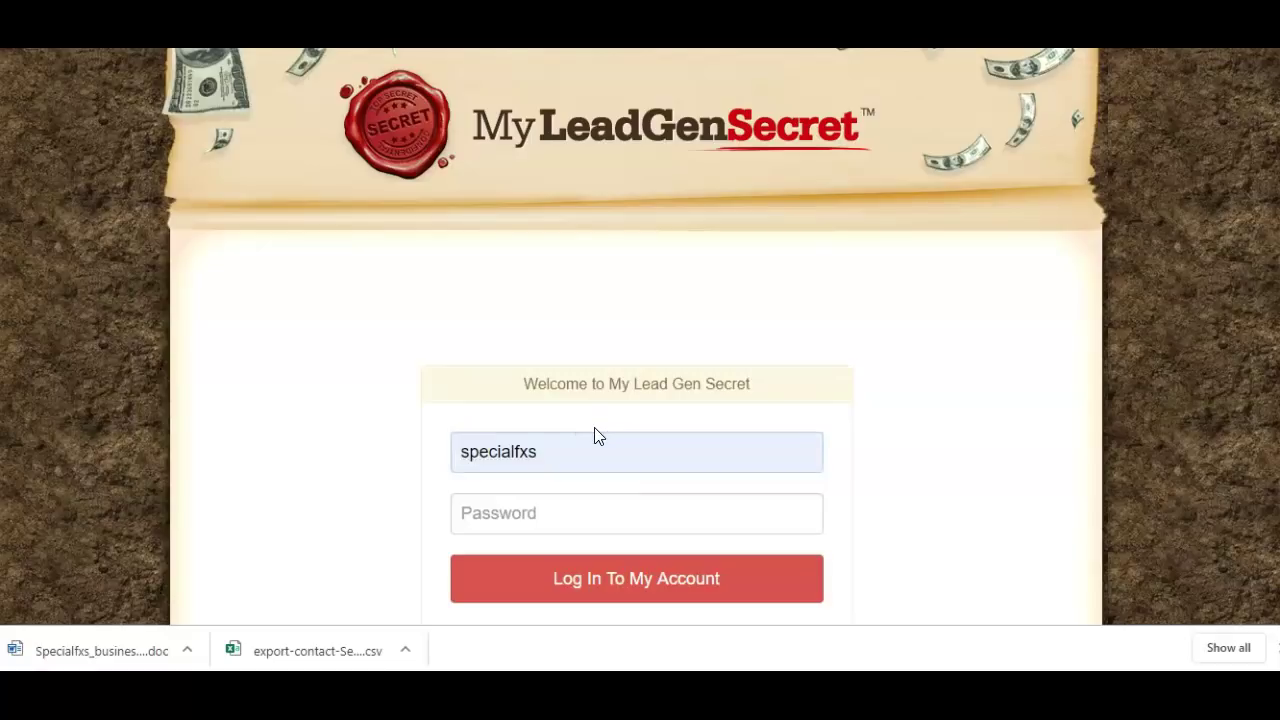
{"action": "left_click", "coordinate": [563, 451]}
{"action": "key", "text": "BackSpace"}
{"action": "key", "text": "BackSpace"}
{"action": "key", "text": "BackSpace"}
{"action": "key", "text": "BackSpace"}
{"action": "key", "text": "BackSpace"}
{"action": "key", "text": "BackSpace"}
{"action": "key", "text": "BackSpace"}
{"action": "key", "text": "BackSpace"}
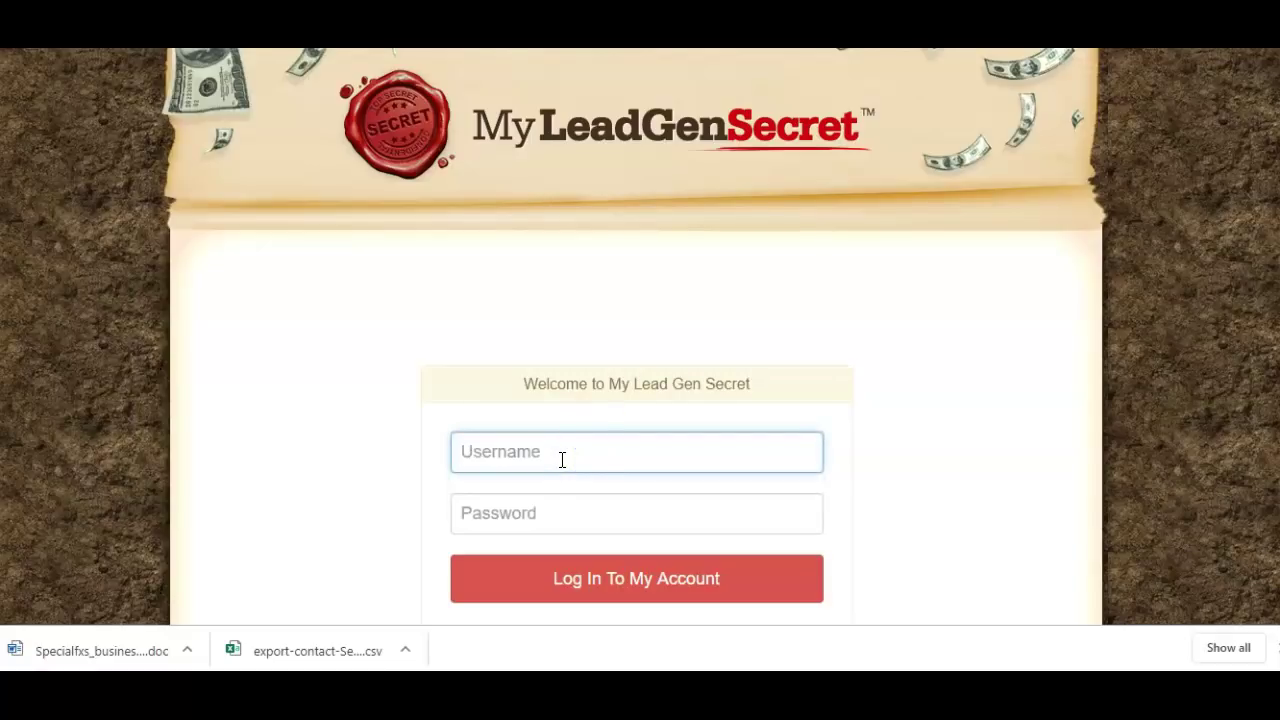
{"action": "type", "text": "nettsincome"}
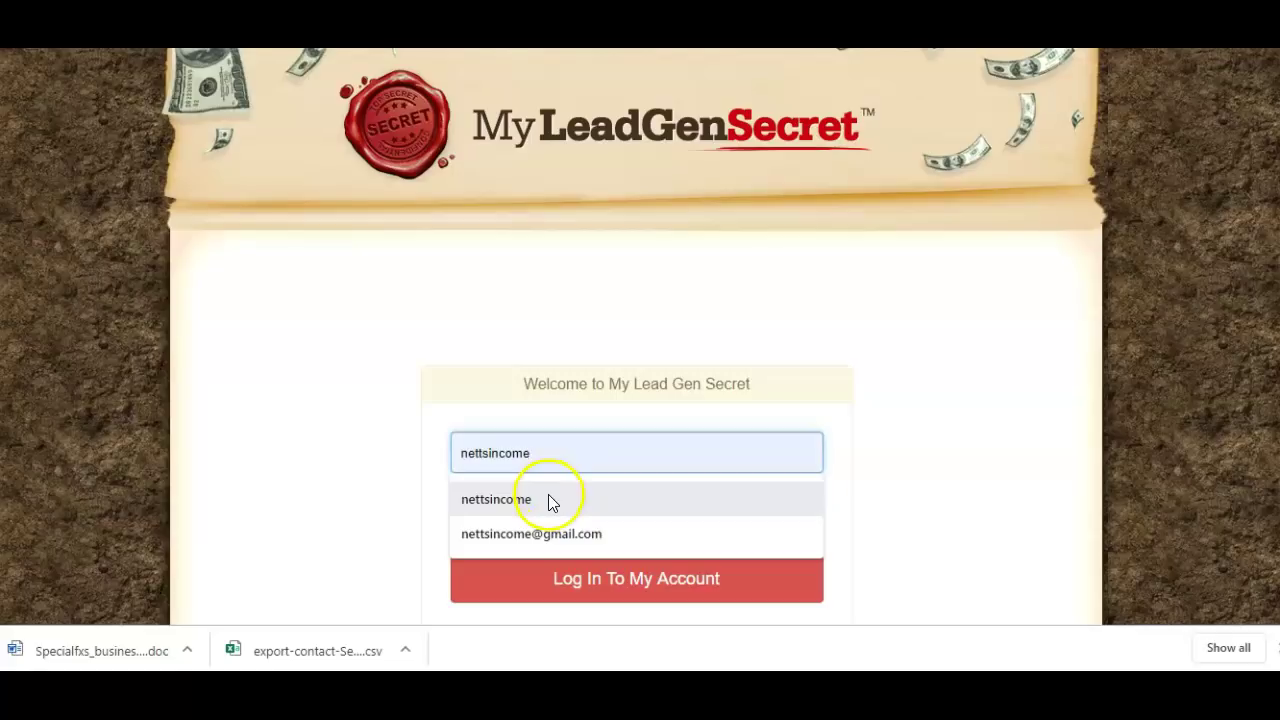
{"action": "left_click", "coordinate": [549, 500]}
{"action": "left_click", "coordinate": [600, 511]}
{"action": "type", "text": "a•••••••••"}
{"action": "left_click", "coordinate": [606, 586]}
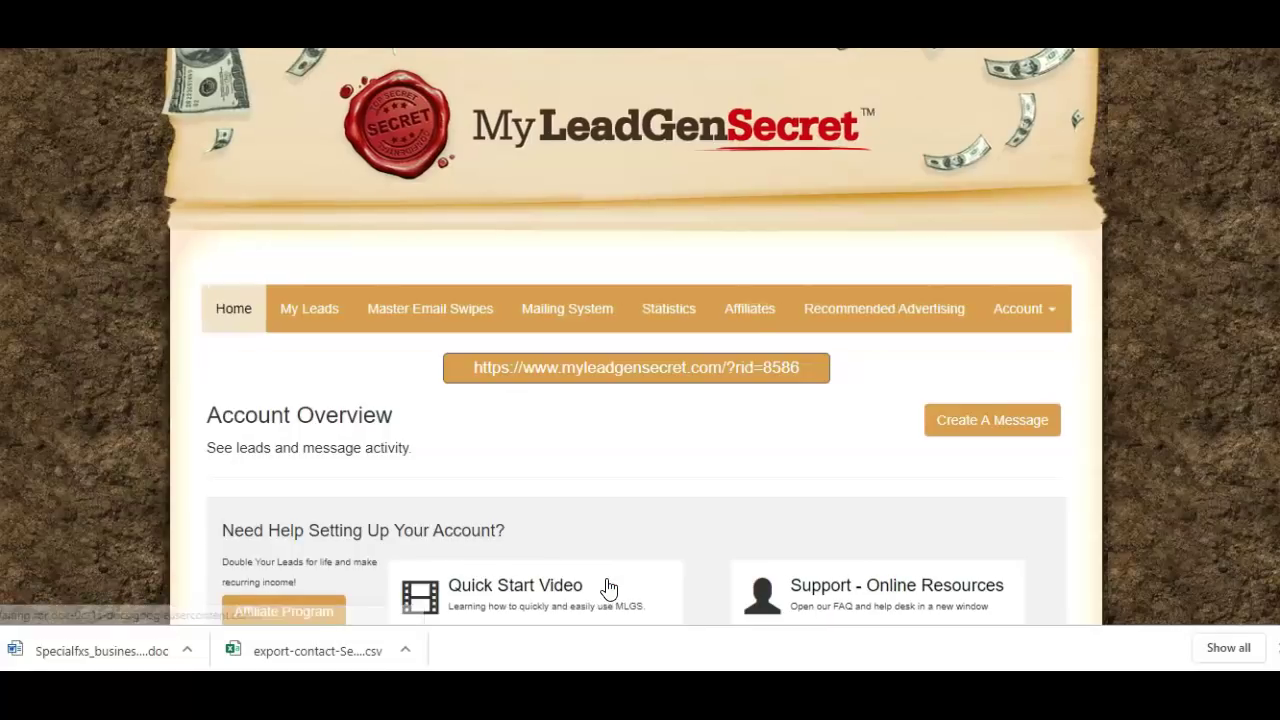
Scroll the Account Overview down to the Recently Sent Mailings opens, clicks, open-rate and CTR stats
{"action": "scroll", "coordinate": [640, 337], "scroll_direction": "down", "scroll_amount": 3}
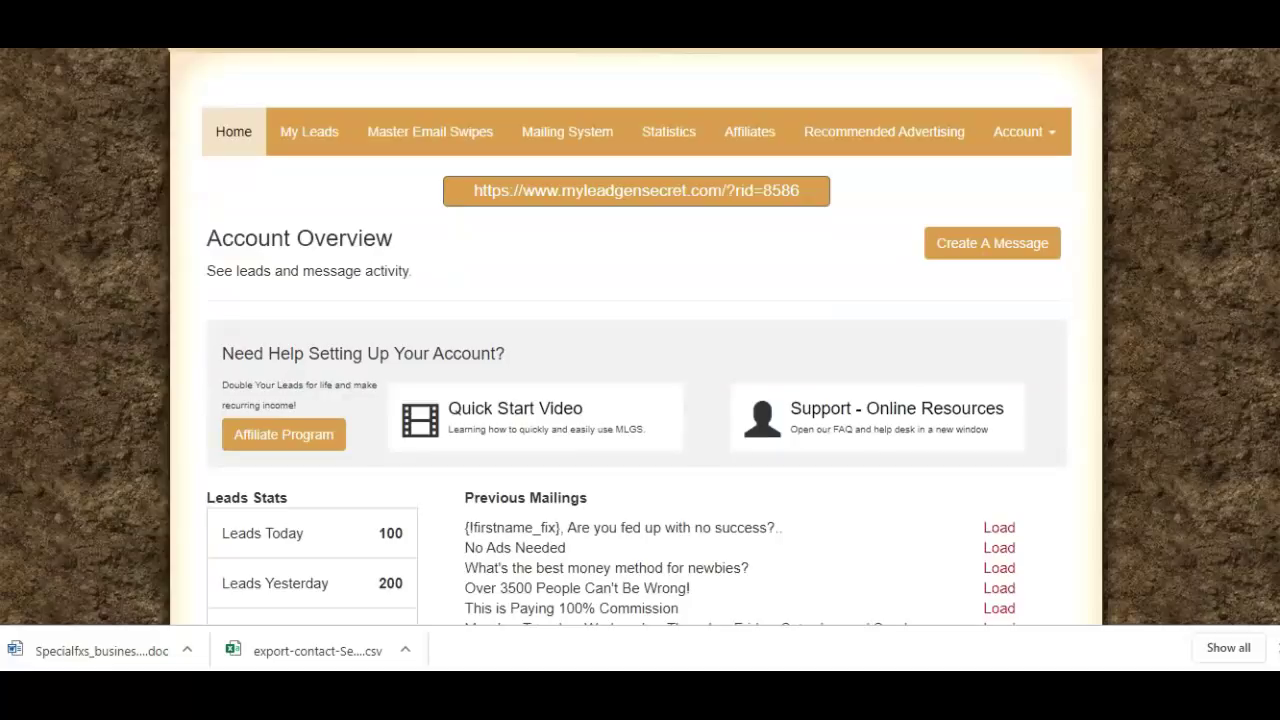
{"action": "scroll", "coordinate": [640, 337], "scroll_direction": "down", "scroll_amount": 1}
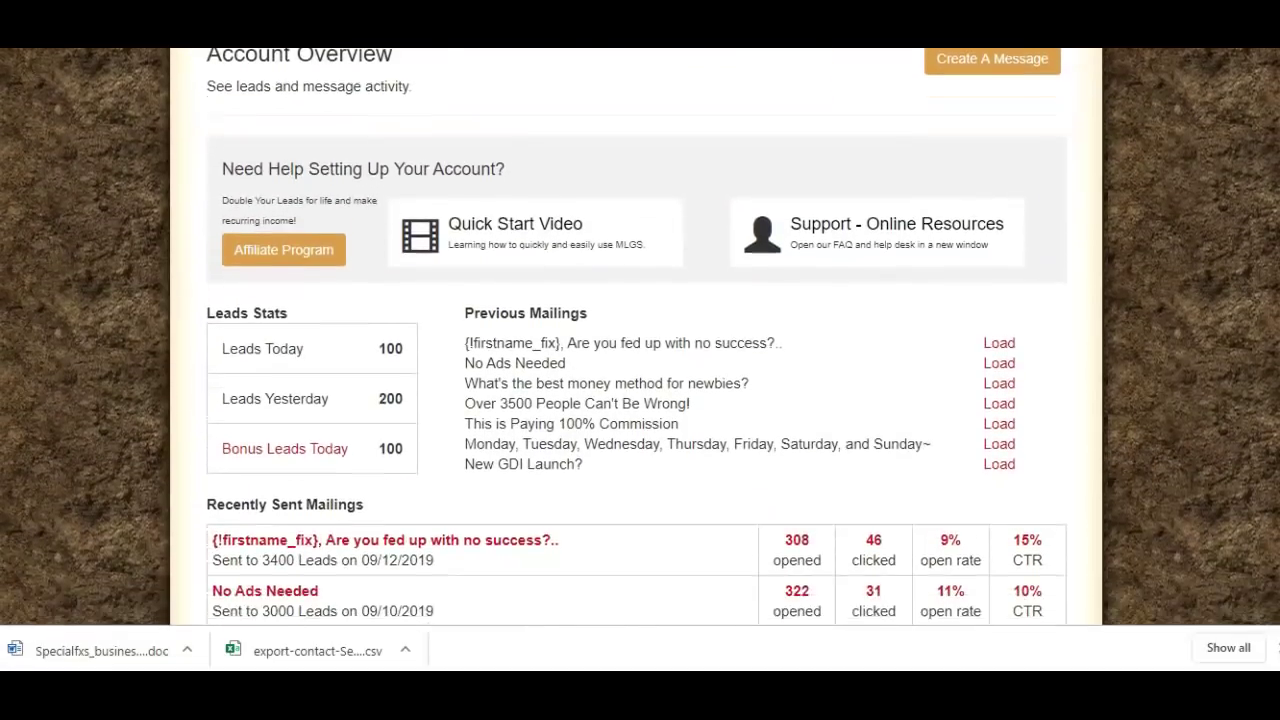
{"action": "scroll", "coordinate": [640, 337], "scroll_direction": "down", "scroll_amount": 1}
{"action": "scroll", "coordinate": [640, 337], "scroll_direction": "down", "scroll_amount": 1}
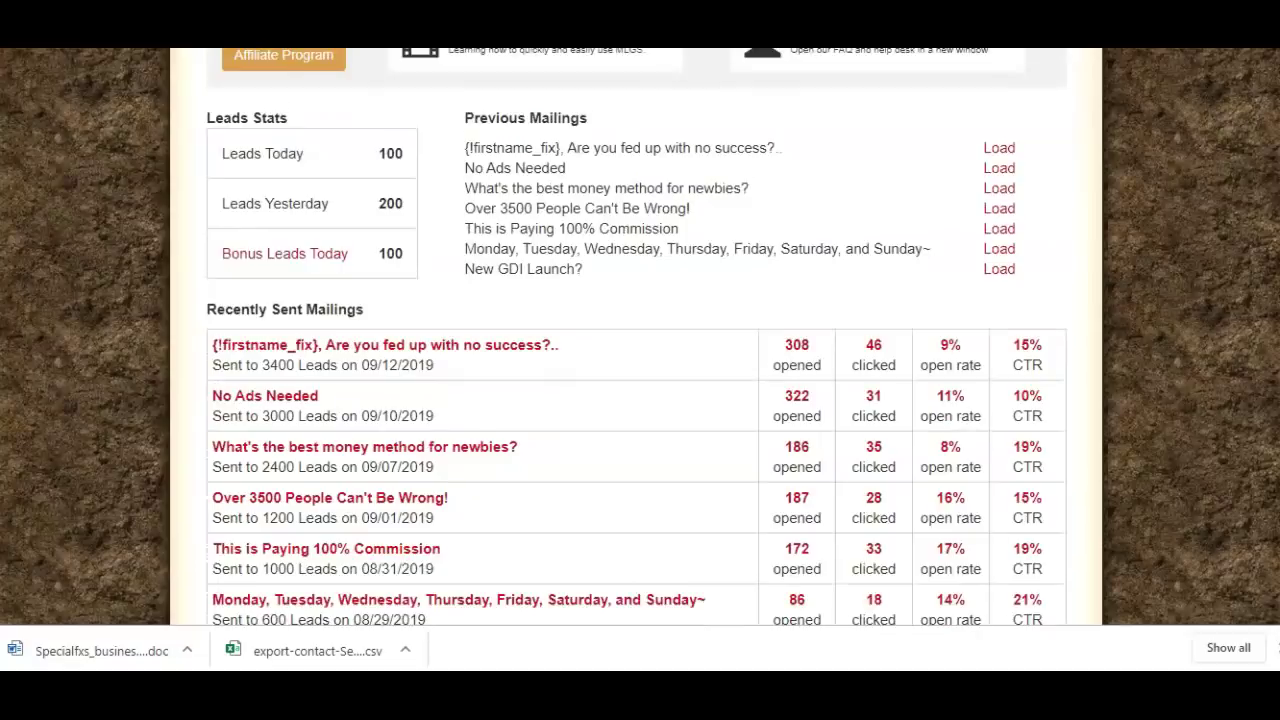
{"action": "scroll", "coordinate": [640, 337], "scroll_direction": "down", "scroll_amount": 1}
{"action": "scroll", "coordinate": [640, 337], "scroll_direction": "down", "scroll_amount": 1}
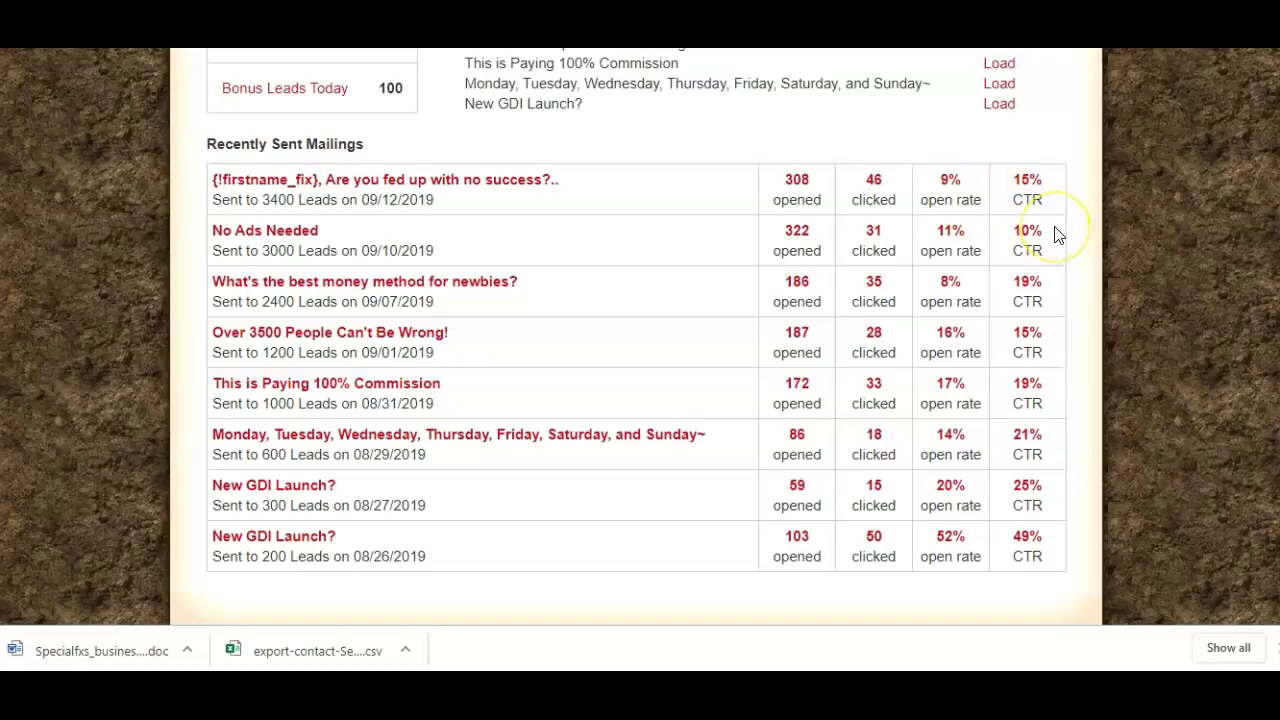
Open the Affiliates area and show the downline report of upgraded level-1 members
{"action": "scroll", "coordinate": [640, 337], "scroll_direction": "up", "scroll_amount": 1}
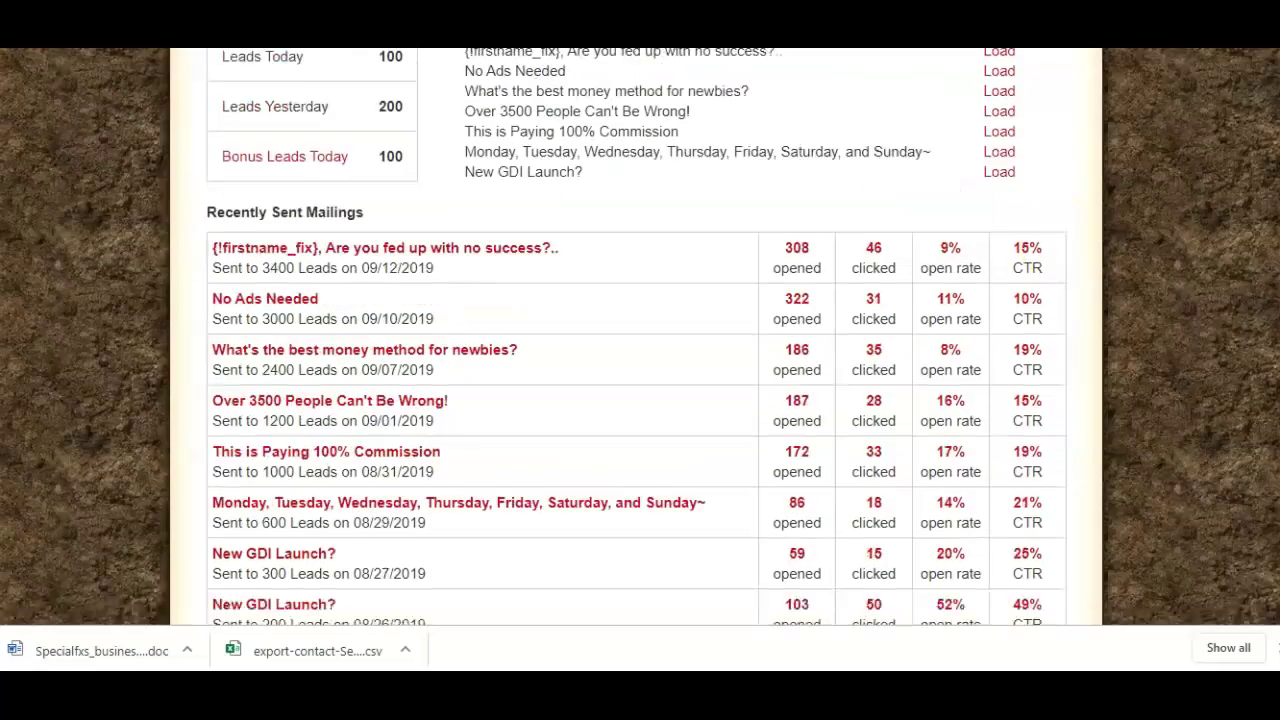
{"action": "scroll", "coordinate": [640, 337], "scroll_direction": "up", "scroll_amount": 1}
{"action": "scroll", "coordinate": [640, 337], "scroll_direction": "up", "scroll_amount": 2}
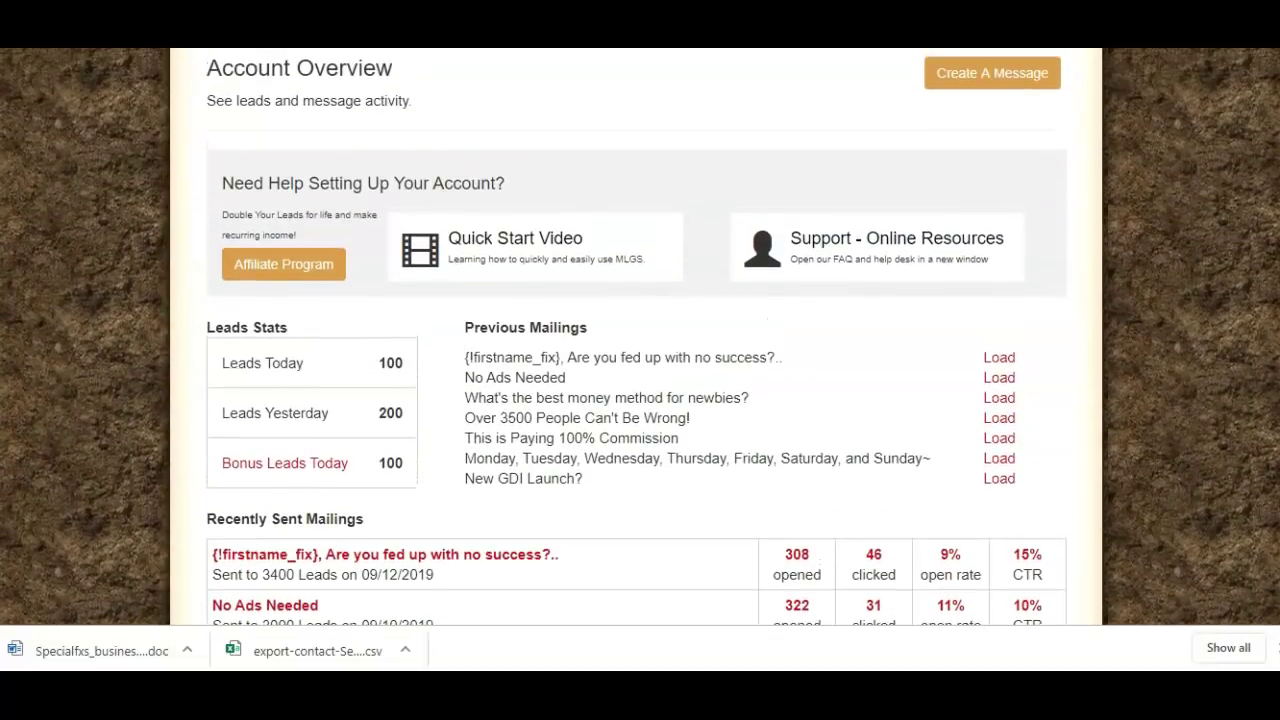
{"action": "scroll", "coordinate": [640, 337], "scroll_direction": "up", "scroll_amount": 1}
{"action": "scroll", "coordinate": [640, 337], "scroll_direction": "up", "scroll_amount": 2}
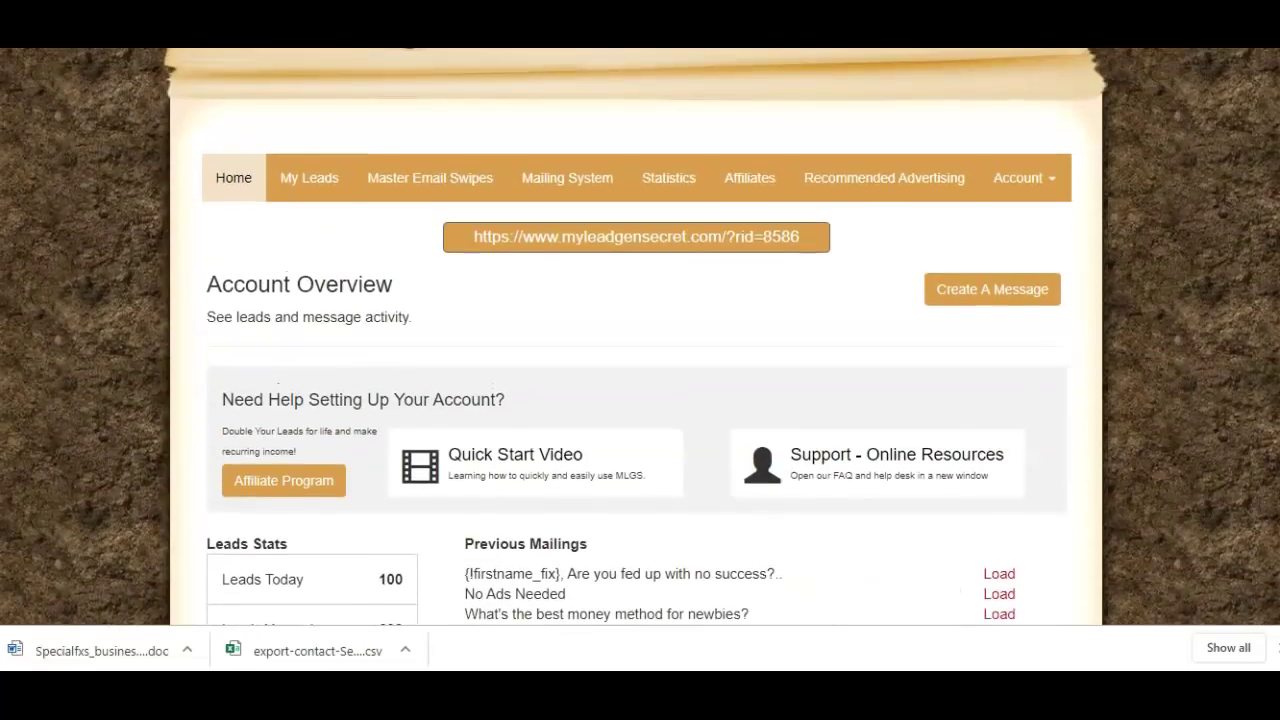
{"action": "left_click", "coordinate": [739, 190]}
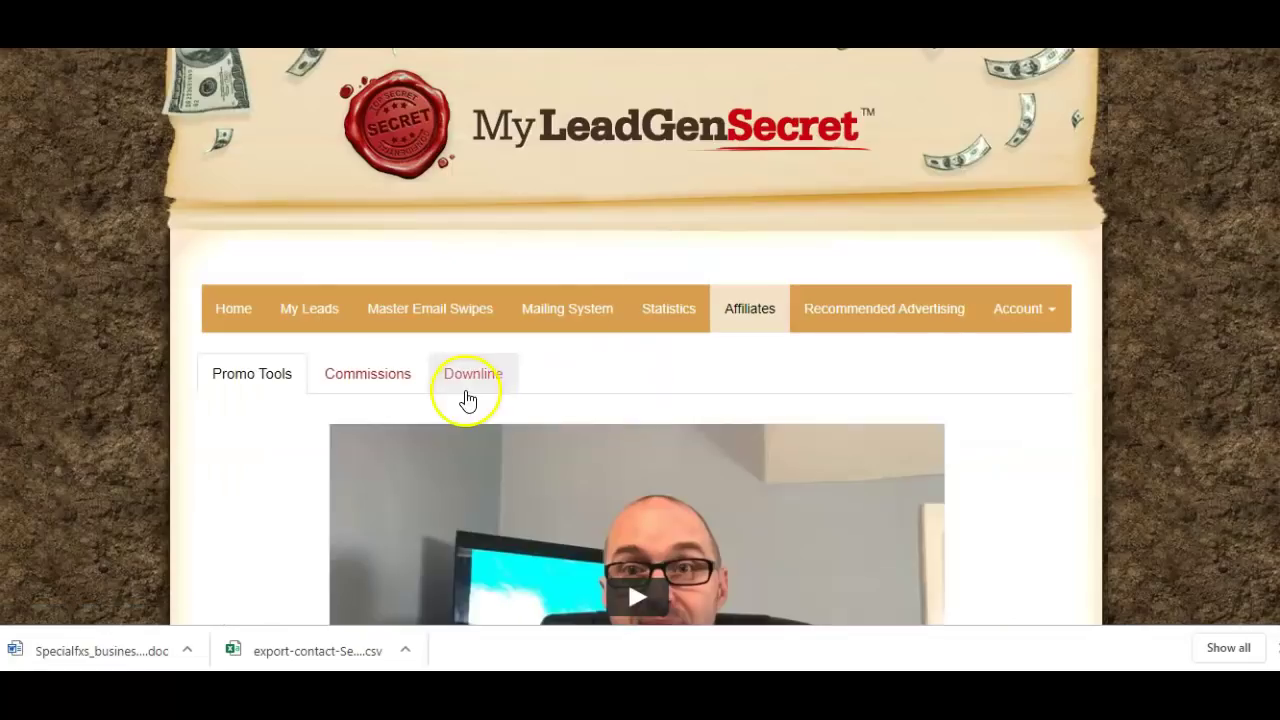
{"action": "left_click", "coordinate": [473, 373]}
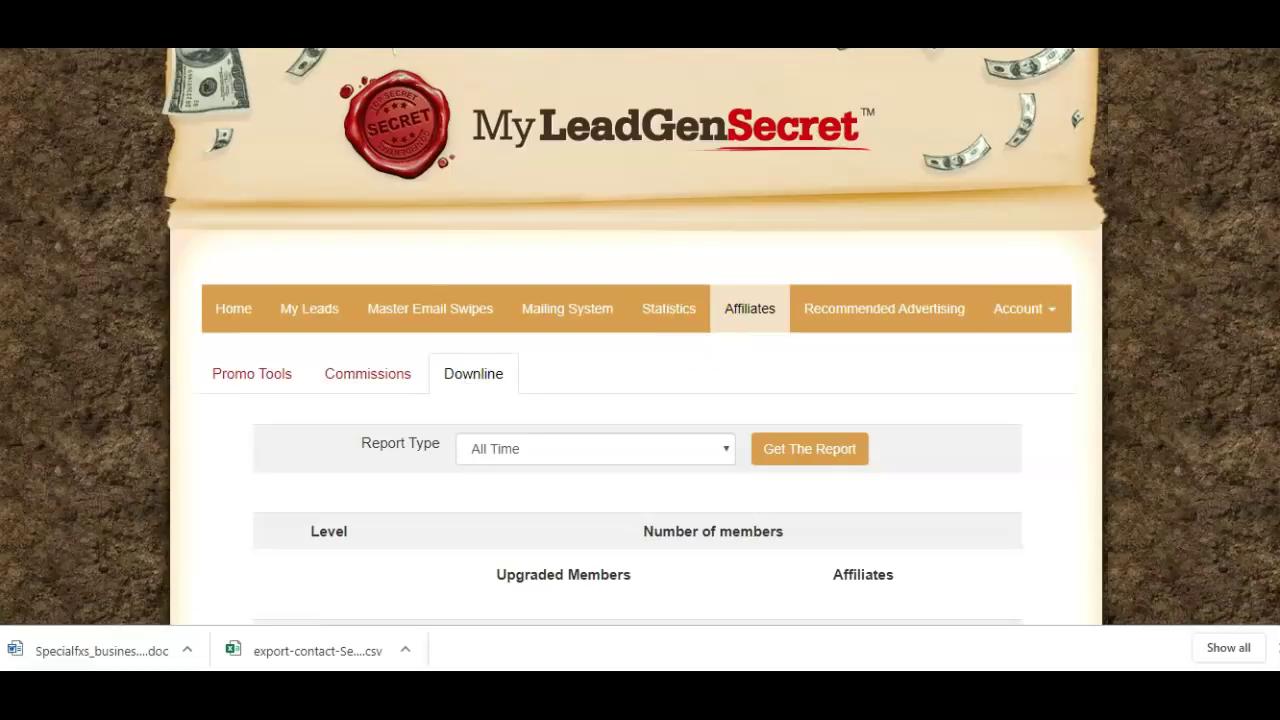
Review the downline counts, then switch to the Commissions report of dates, amounts and order numbers
{"action": "scroll", "coordinate": [1257, 309], "scroll_direction": "down", "scroll_amount": 3}
{"action": "scroll", "coordinate": [640, 337], "scroll_direction": "down", "scroll_amount": 1}
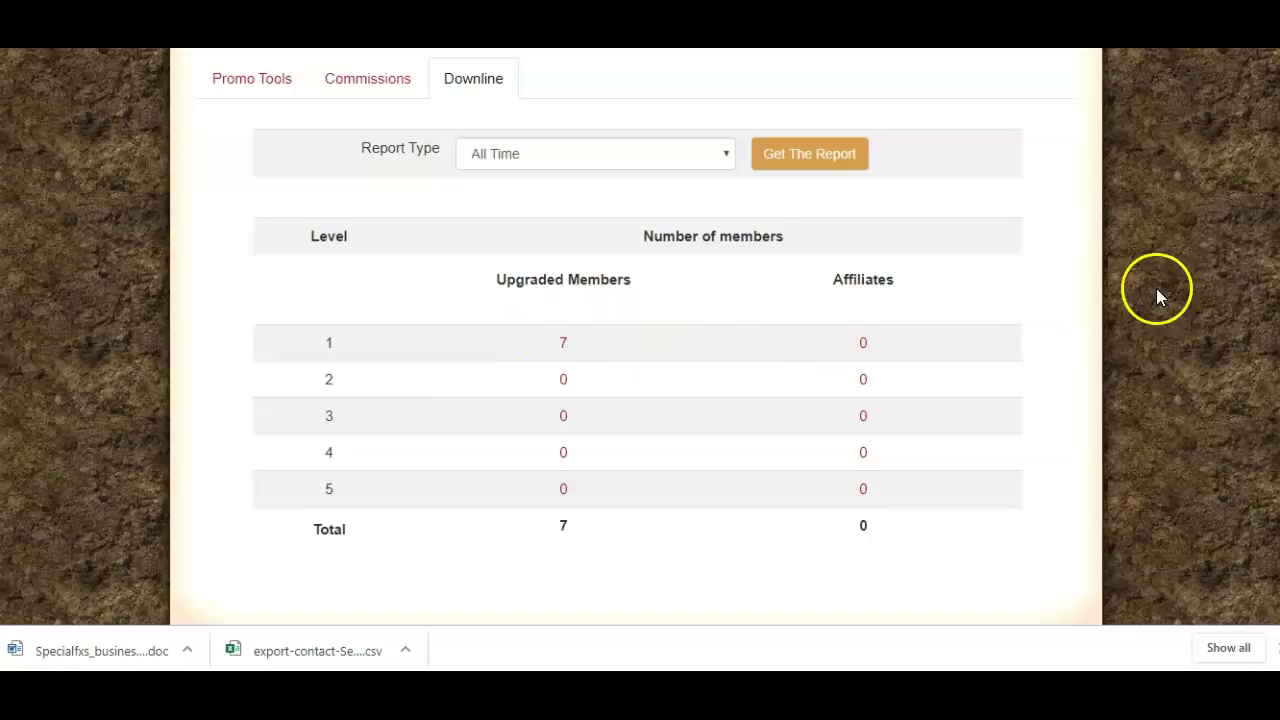
{"action": "scroll", "coordinate": [640, 337], "scroll_direction": "up", "scroll_amount": 3}
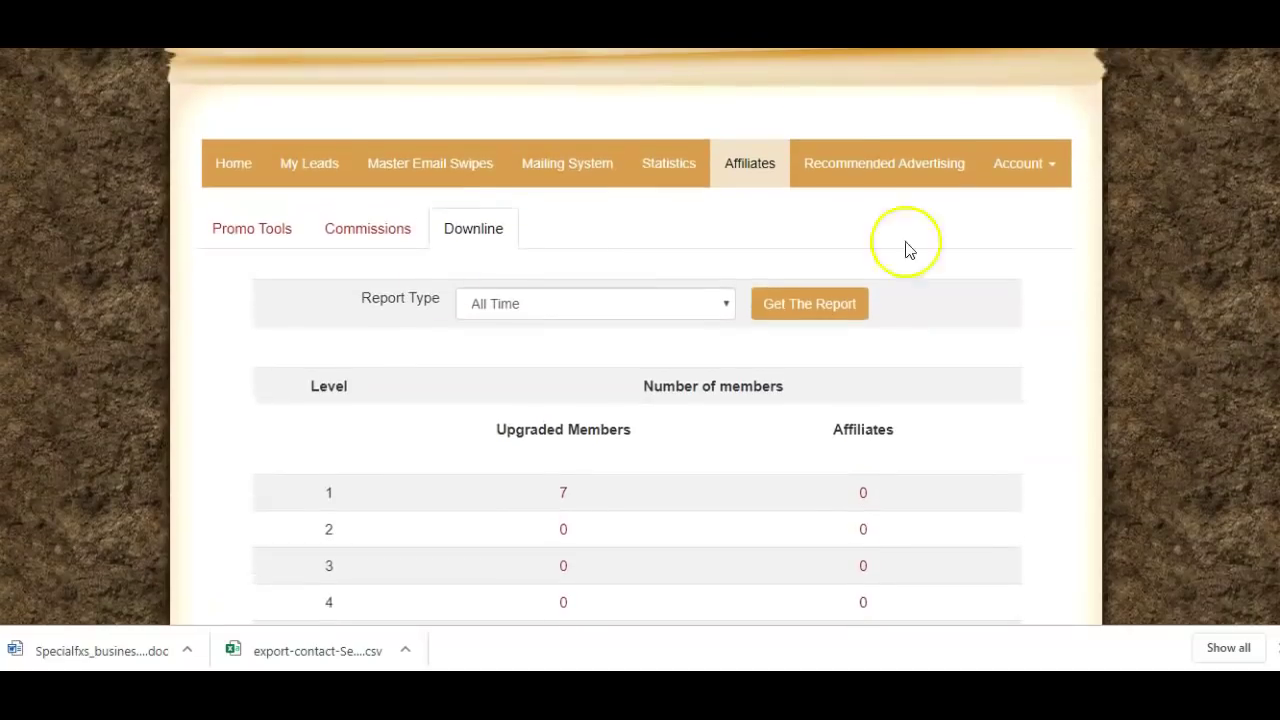
{"action": "left_click", "coordinate": [367, 232]}
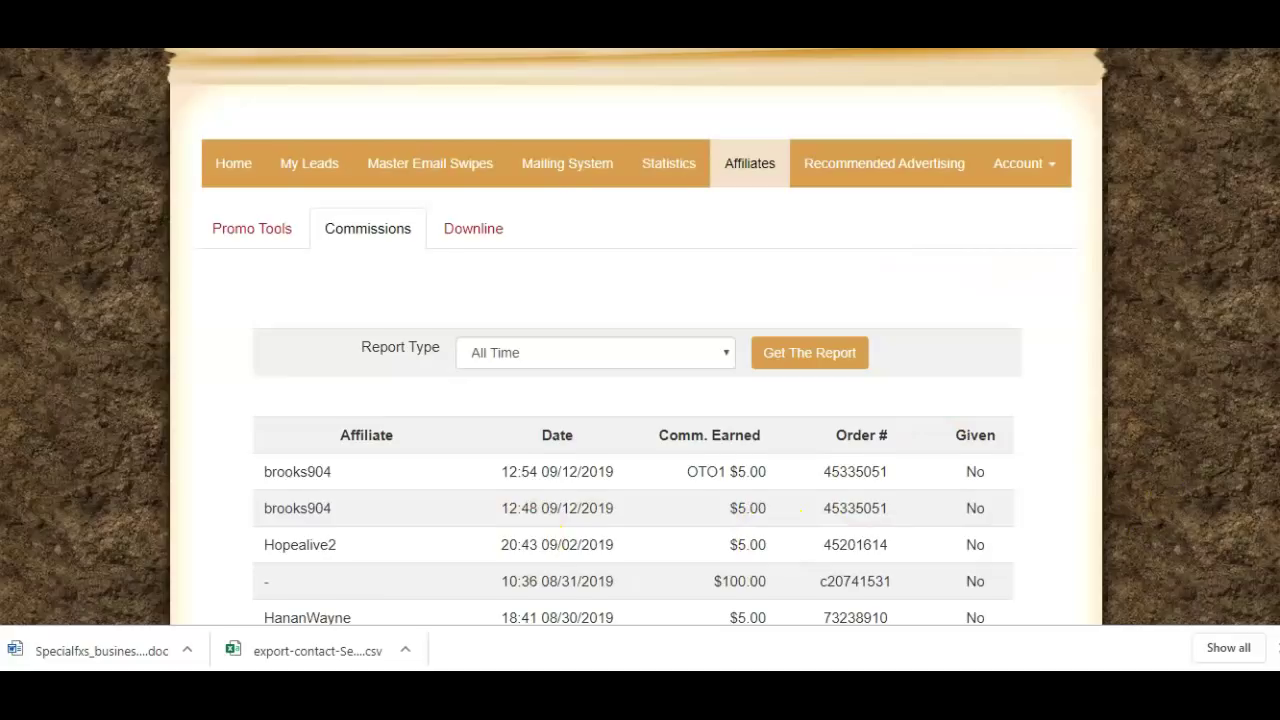
{"action": "scroll", "coordinate": [640, 337], "scroll_direction": "down", "scroll_amount": 2}
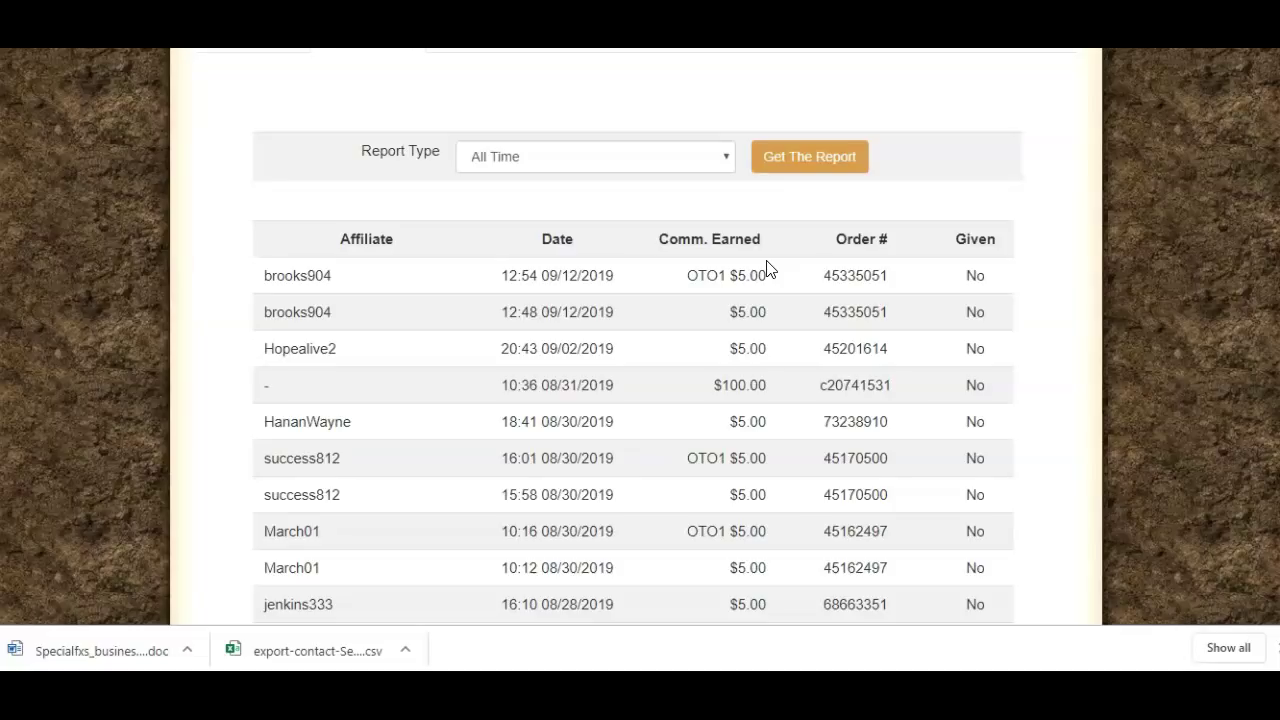
{"action": "left_click", "coordinate": [1187, 321]}
Review the commission totals: $155.00 earned and $0.00 paid
{"action": "scroll", "coordinate": [640, 337], "scroll_direction": "down", "scroll_amount": 1}
{"action": "scroll", "coordinate": [640, 337], "scroll_direction": "down", "scroll_amount": 2}
{"action": "scroll", "coordinate": [640, 337], "scroll_direction": "down", "scroll_amount": 1}
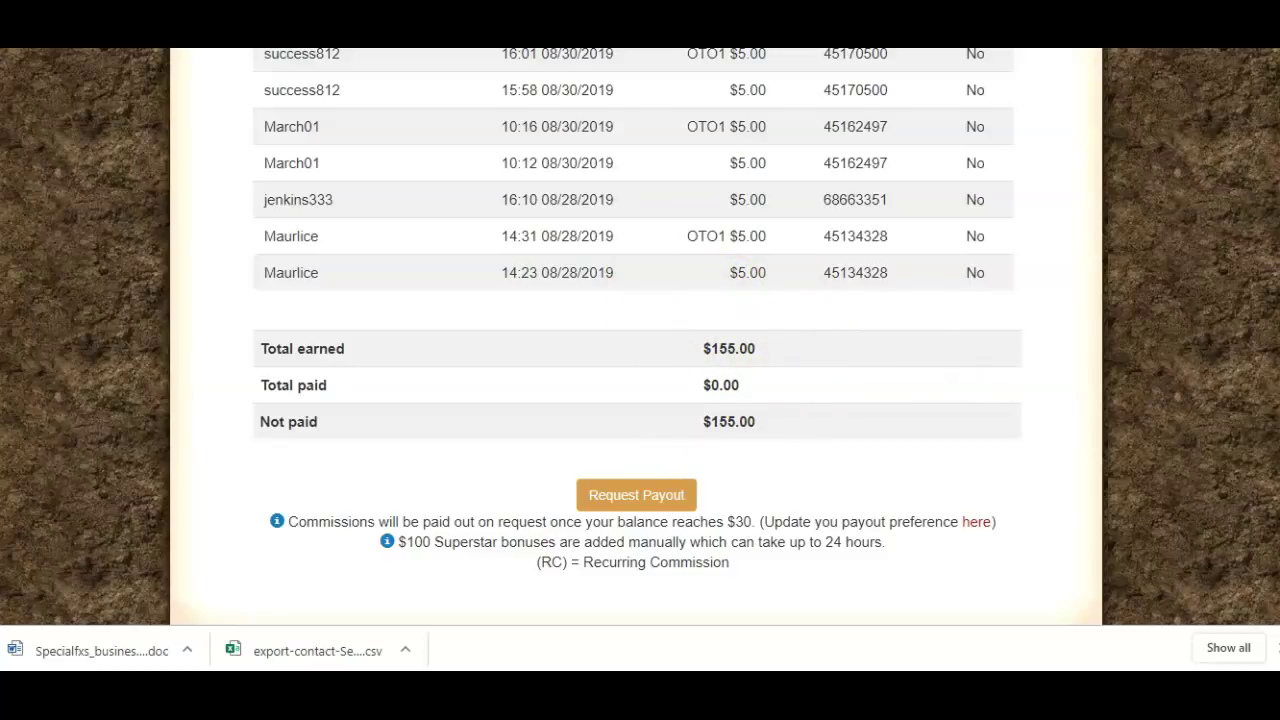
{"action": "scroll", "coordinate": [671, 257], "scroll_direction": "up", "scroll_amount": 2}
{"action": "scroll", "coordinate": [671, 257], "scroll_direction": "up", "scroll_amount": 2}
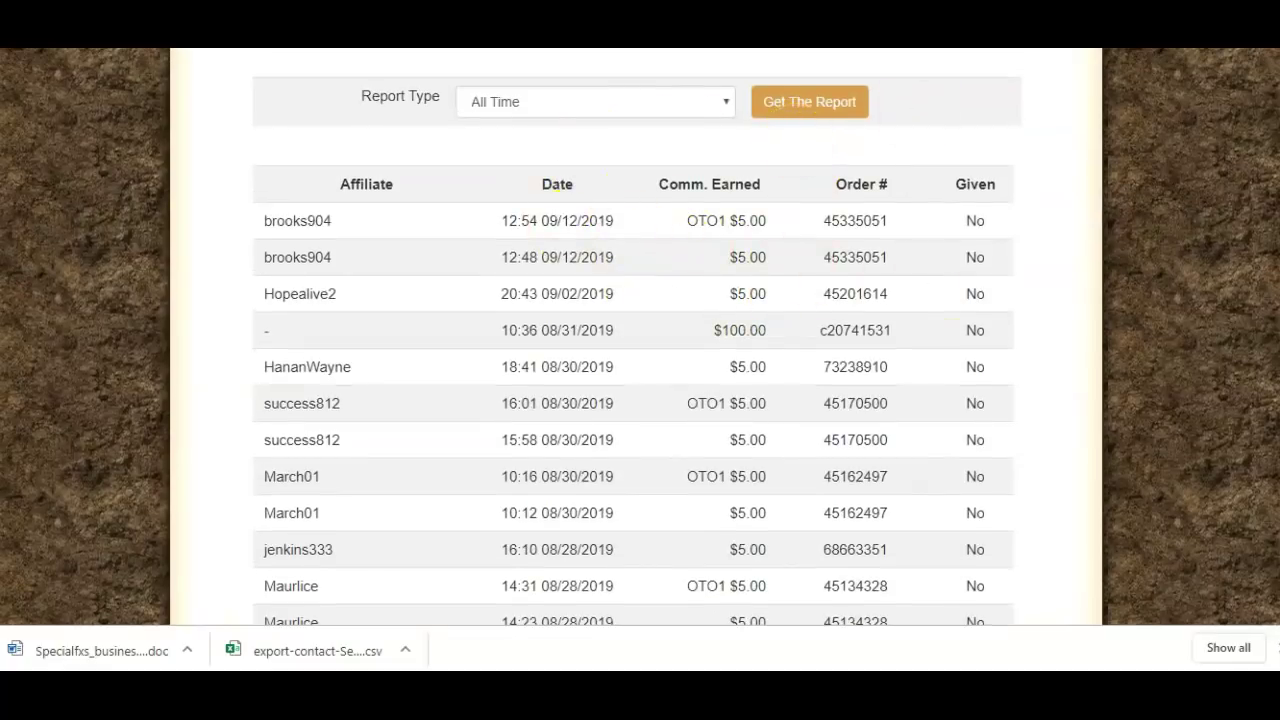
{"action": "scroll", "coordinate": [640, 337], "scroll_direction": "up", "scroll_amount": 4}
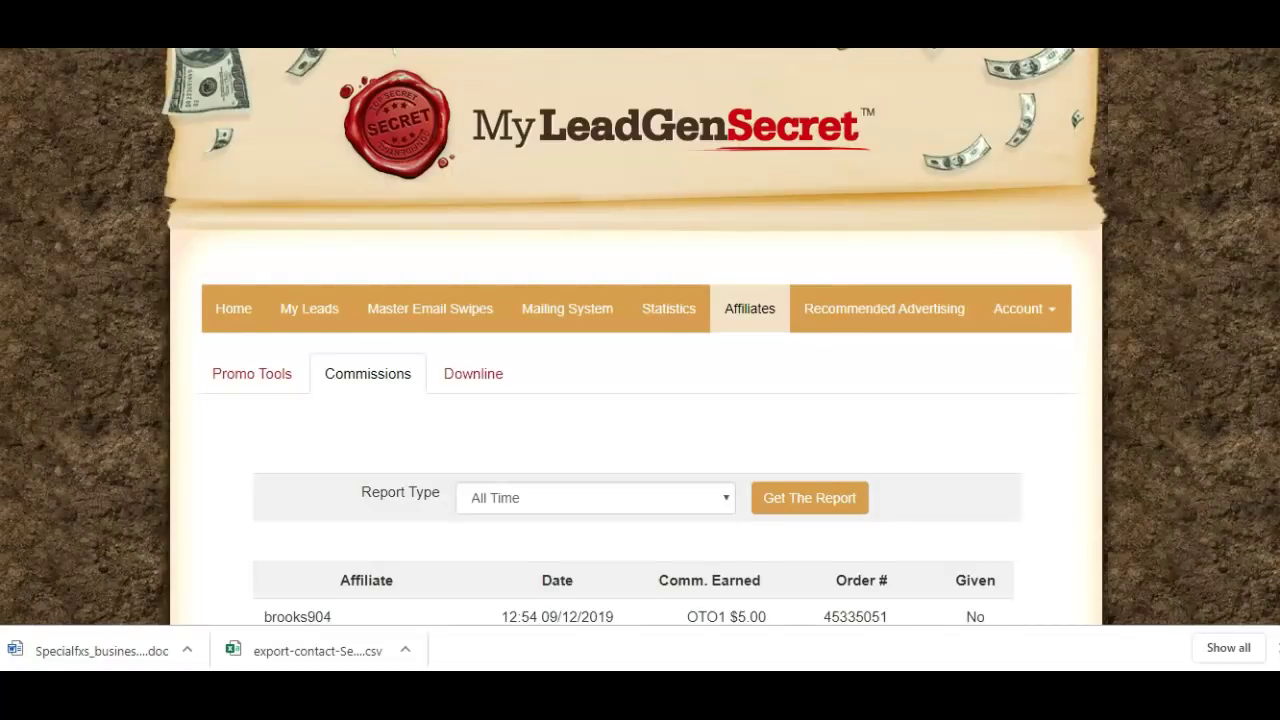
Go to the Mailing System page, set to mail by date with 0 leads selected
{"action": "scroll", "coordinate": [640, 337], "scroll_direction": "down", "scroll_amount": 2}
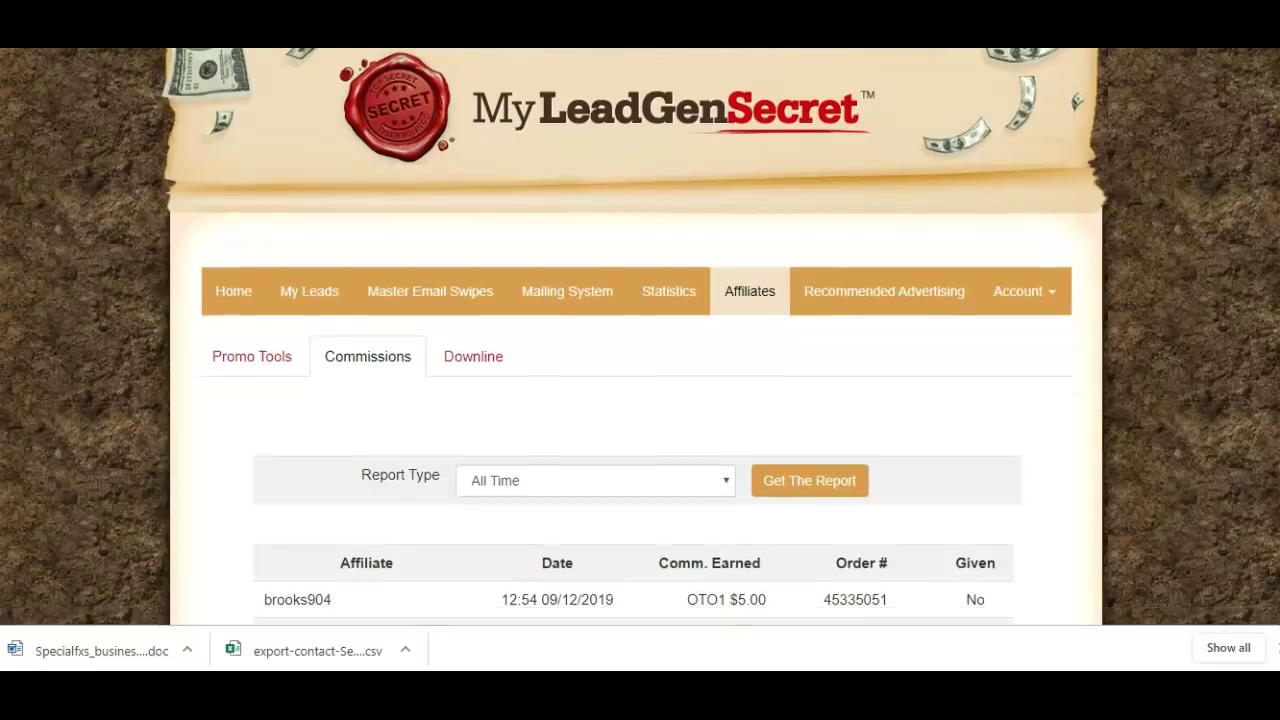
{"action": "scroll", "coordinate": [640, 337], "scroll_direction": "up", "scroll_amount": 1}
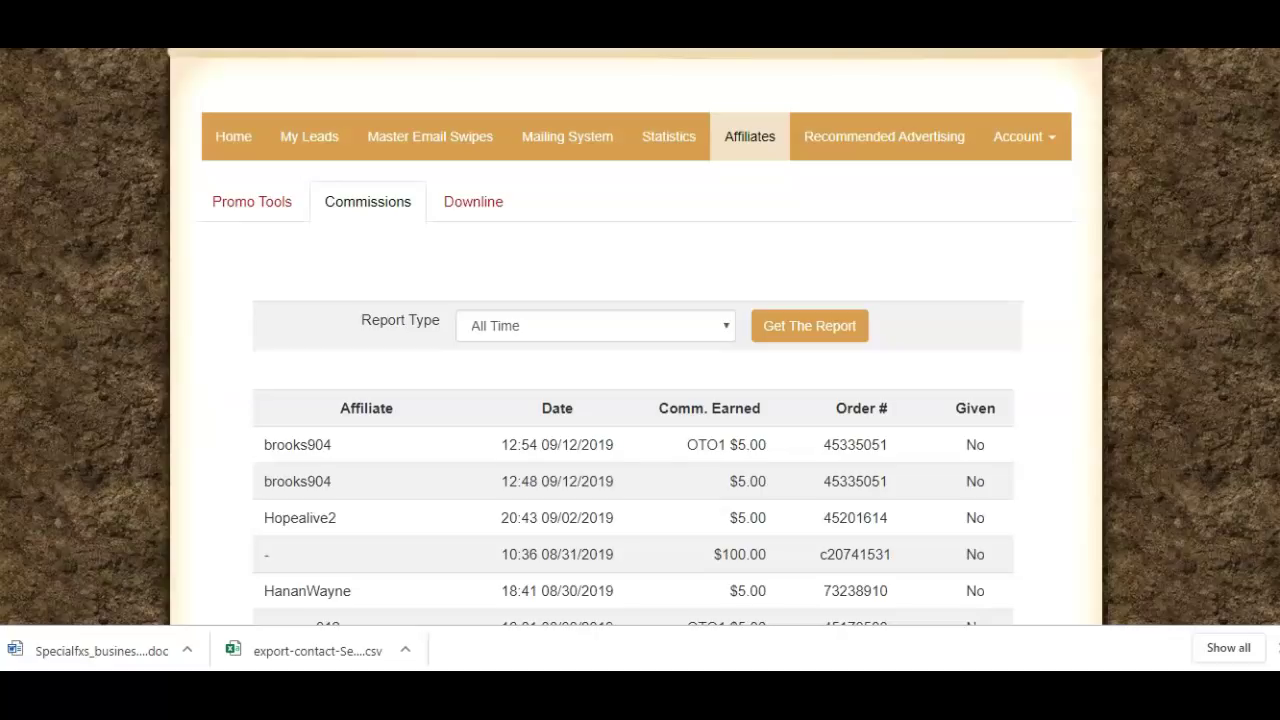
{"action": "left_click", "coordinate": [550, 150]}
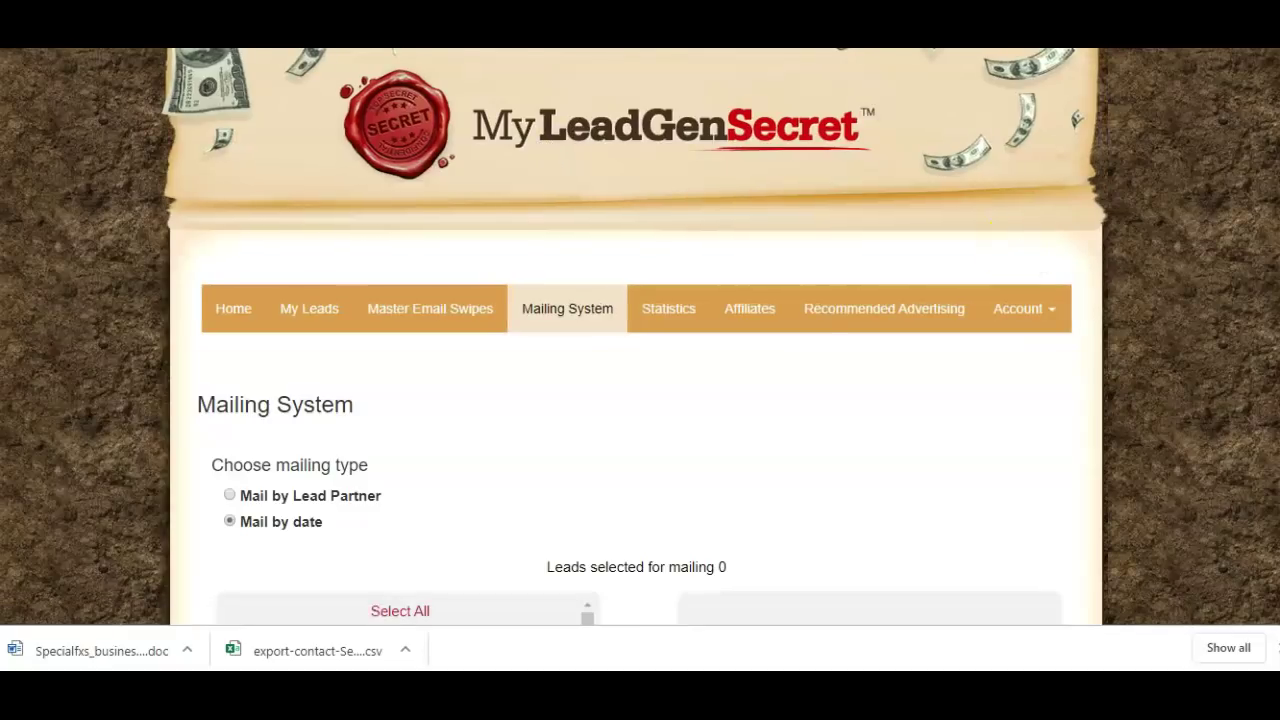
{"action": "scroll", "coordinate": [640, 337], "scroll_direction": "down", "scroll_amount": 4}
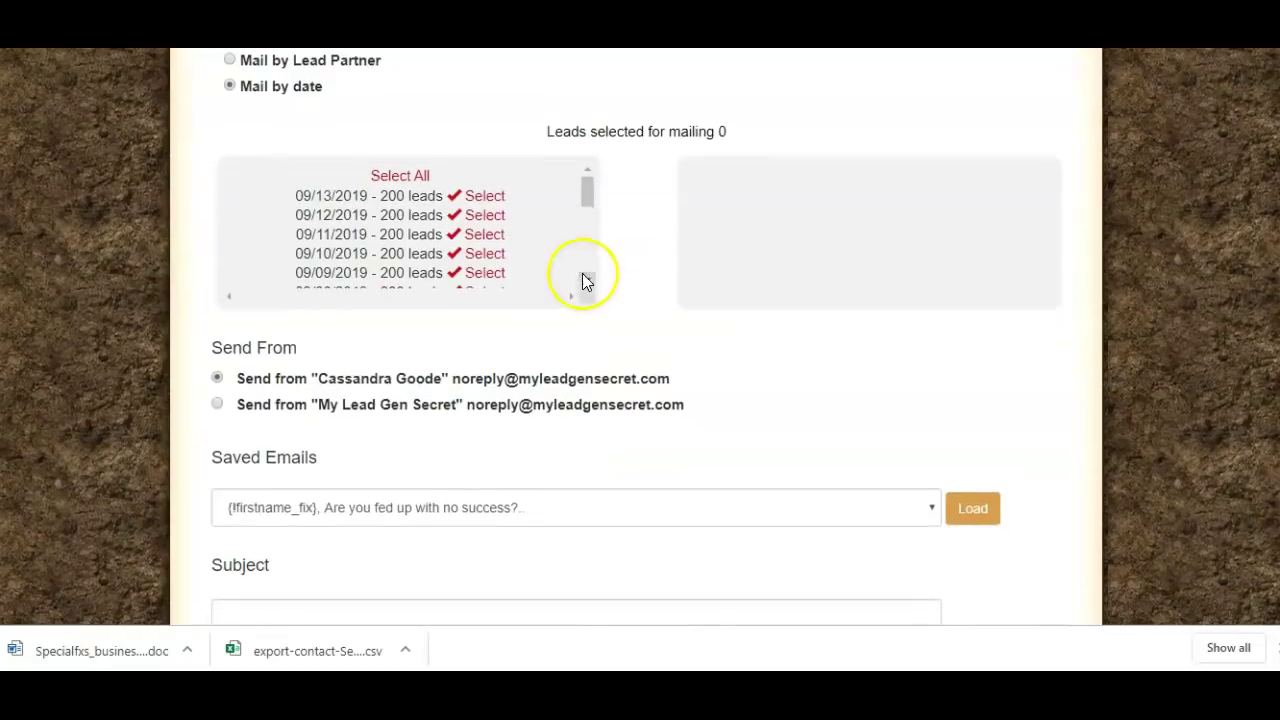
{"action": "mouse_move", "coordinate": [588, 187]}
{"action": "left_mouse_down"}
{"action": "mouse_move", "coordinate": [587, 266]}
{"action": "mouse_move", "coordinate": [588, 190]}
{"action": "left_mouse_up"}
{"action": "left_click", "coordinate": [1060, 206]}
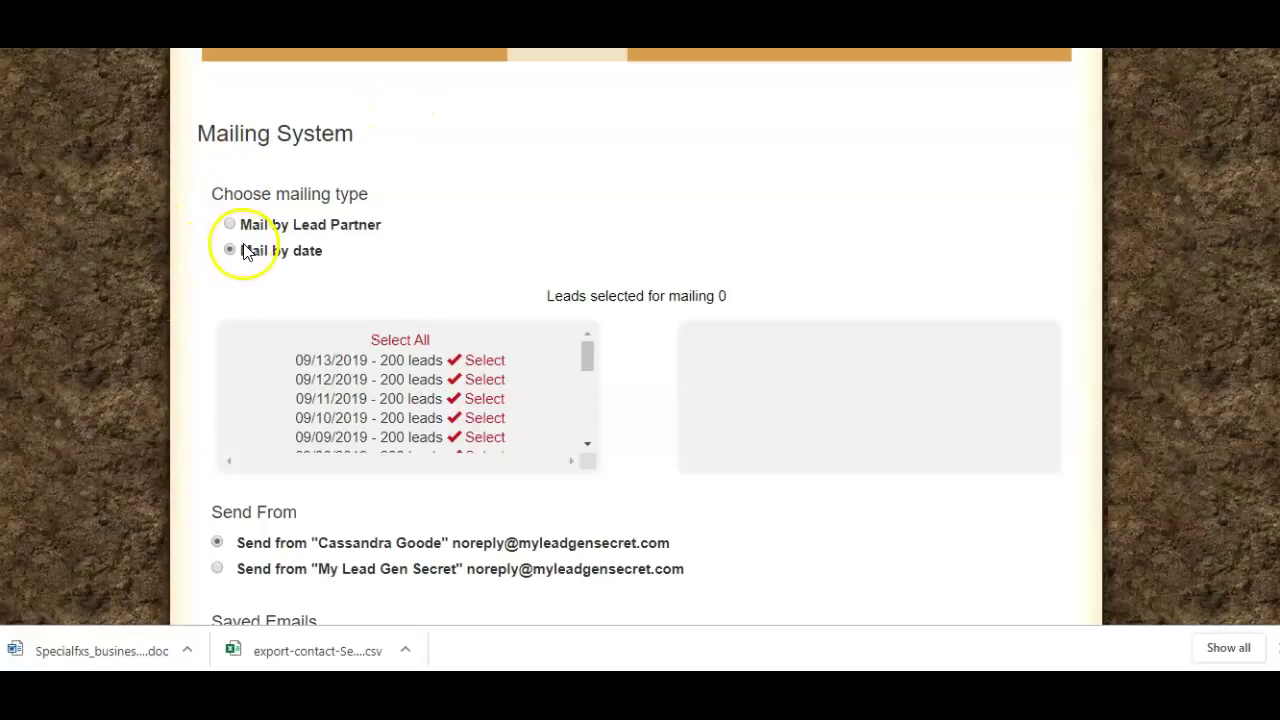
Select All dated lead batches, bringing the leads selected count to 3600
{"action": "scroll", "coordinate": [640, 337], "scroll_direction": "down", "scroll_amount": 1}
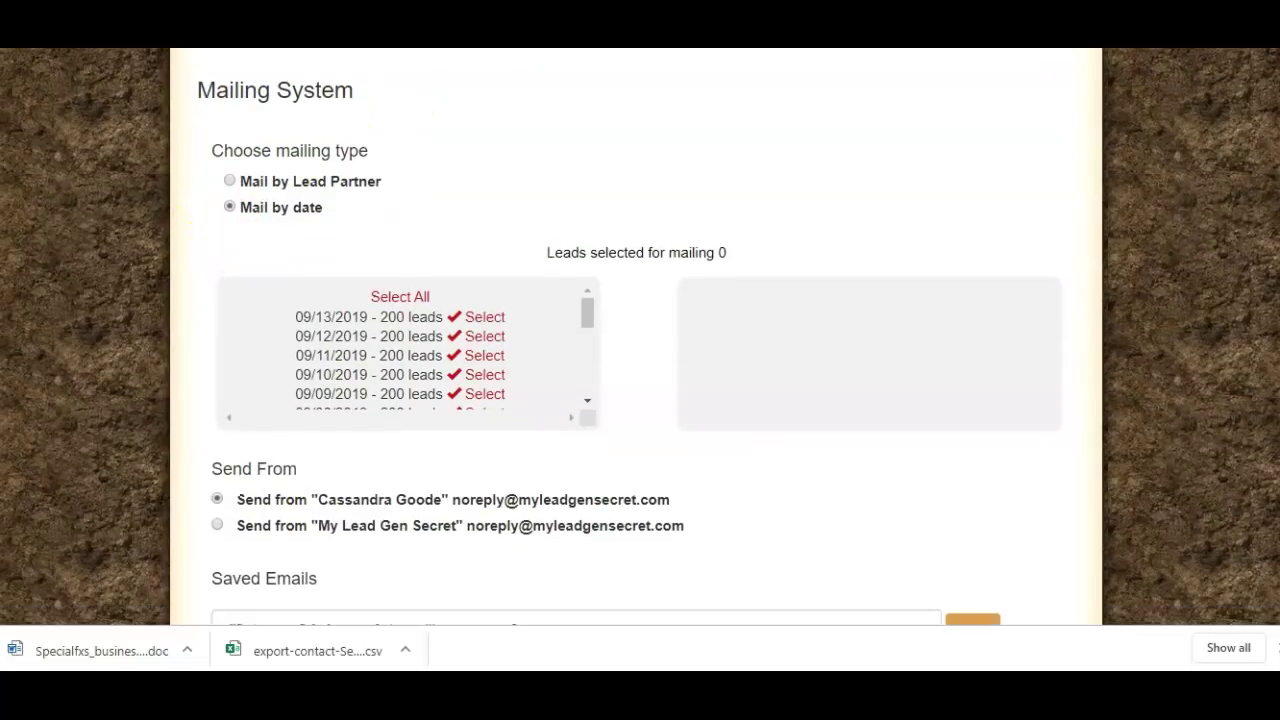
{"action": "left_click", "coordinate": [382, 296]}
{"action": "scroll", "coordinate": [382, 305], "scroll_direction": "down", "scroll_amount": 5}
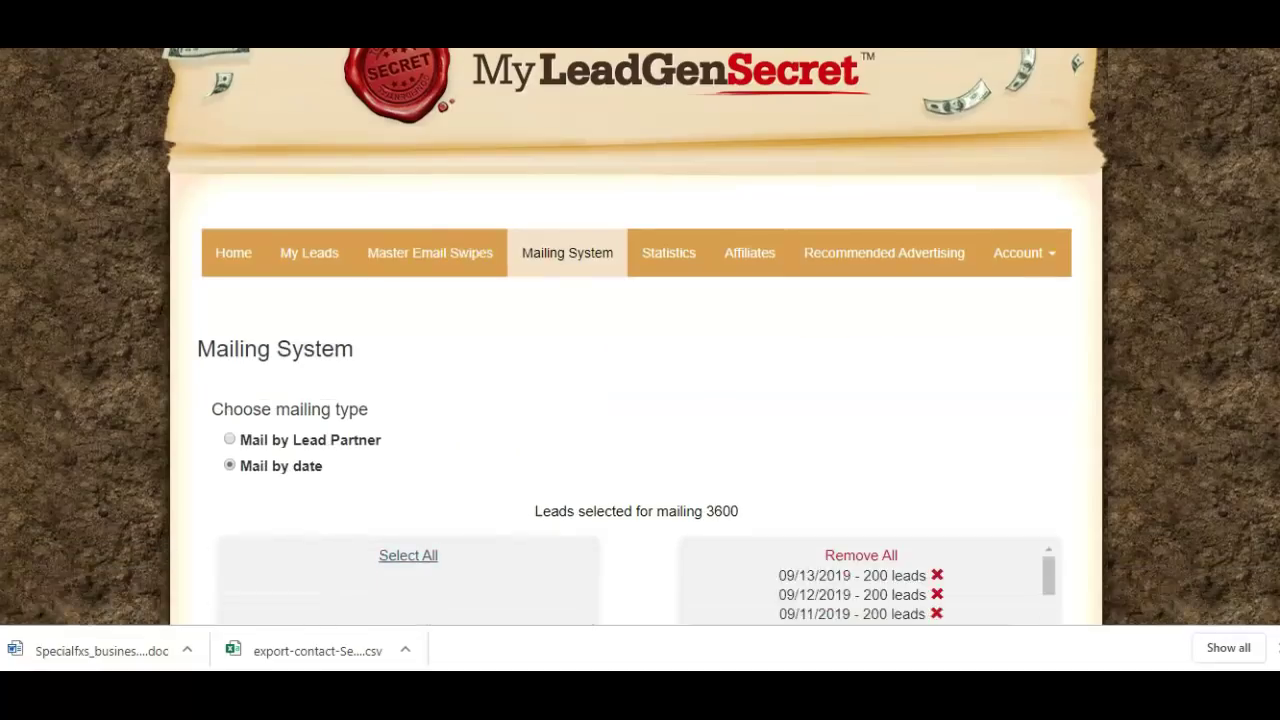
{"action": "scroll", "coordinate": [665, 395], "scroll_direction": "up", "scroll_amount": 1}
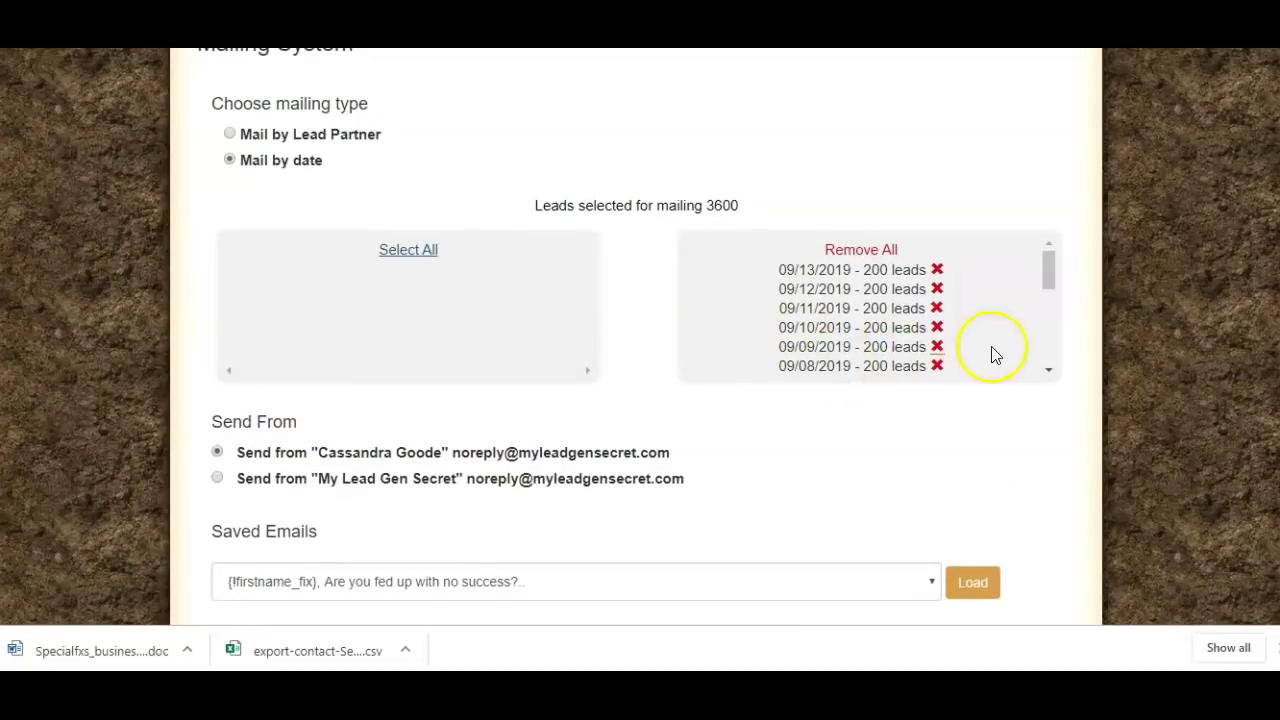
{"action": "mouse_move", "coordinate": [1046, 274]}
{"action": "left_mouse_down"}
{"action": "mouse_move", "coordinate": [1046, 358]}
{"action": "mouse_move", "coordinate": [1050, 250]}
{"action": "left_mouse_up"}
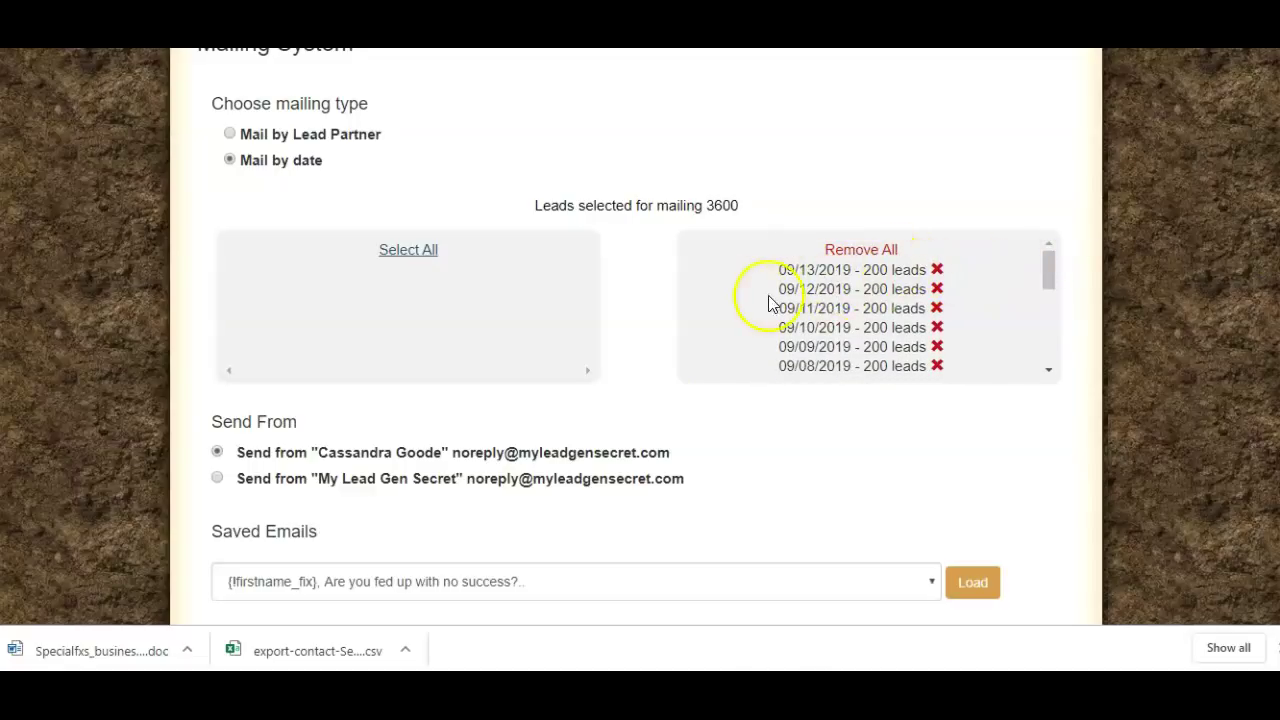
Scroll past the Subject, personalization codes and video to the placeholder email body
{"action": "scroll", "coordinate": [640, 337], "scroll_direction": "down", "scroll_amount": 3}
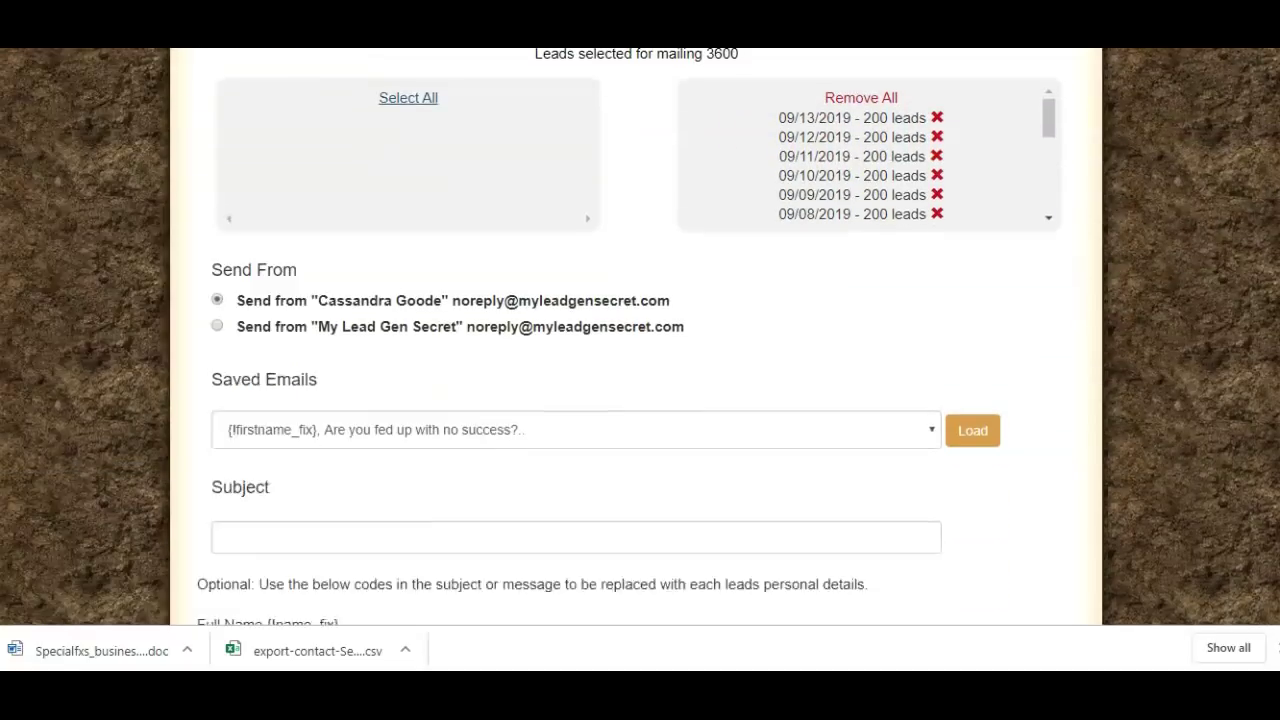
{"action": "scroll", "coordinate": [640, 337], "scroll_direction": "down", "scroll_amount": 2}
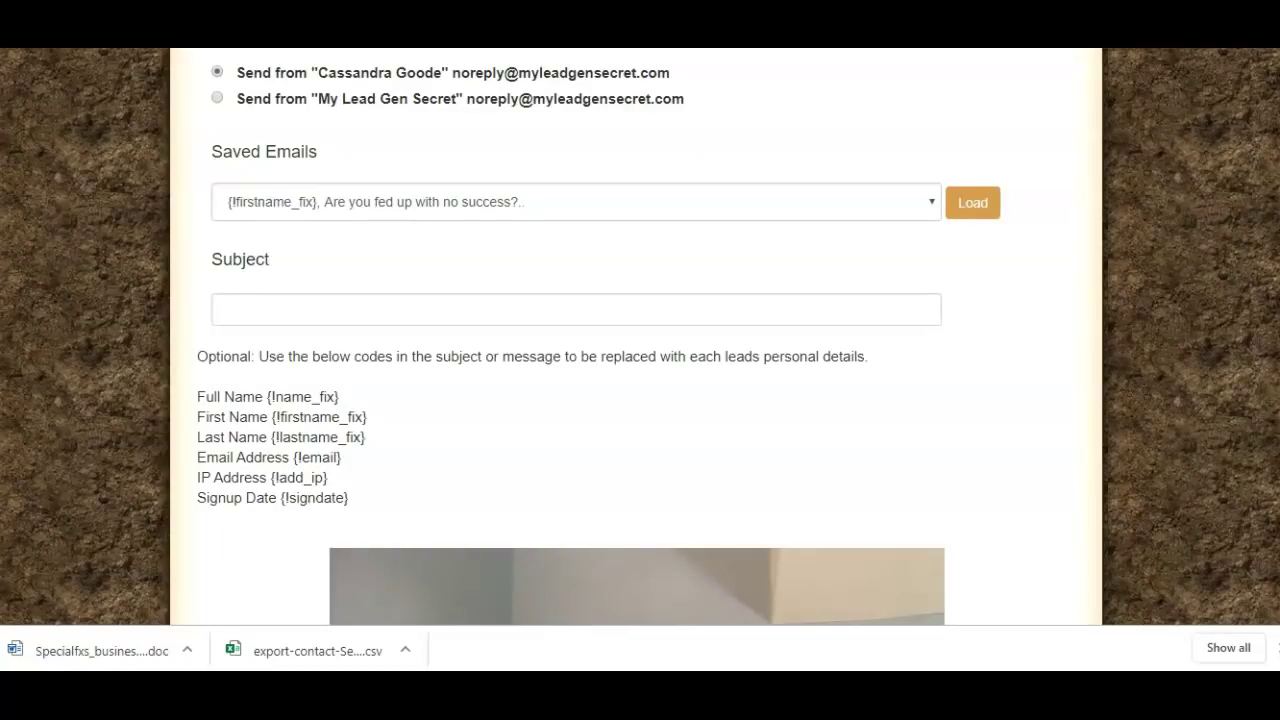
{"action": "scroll", "coordinate": [640, 337], "scroll_direction": "down", "scroll_amount": 2}
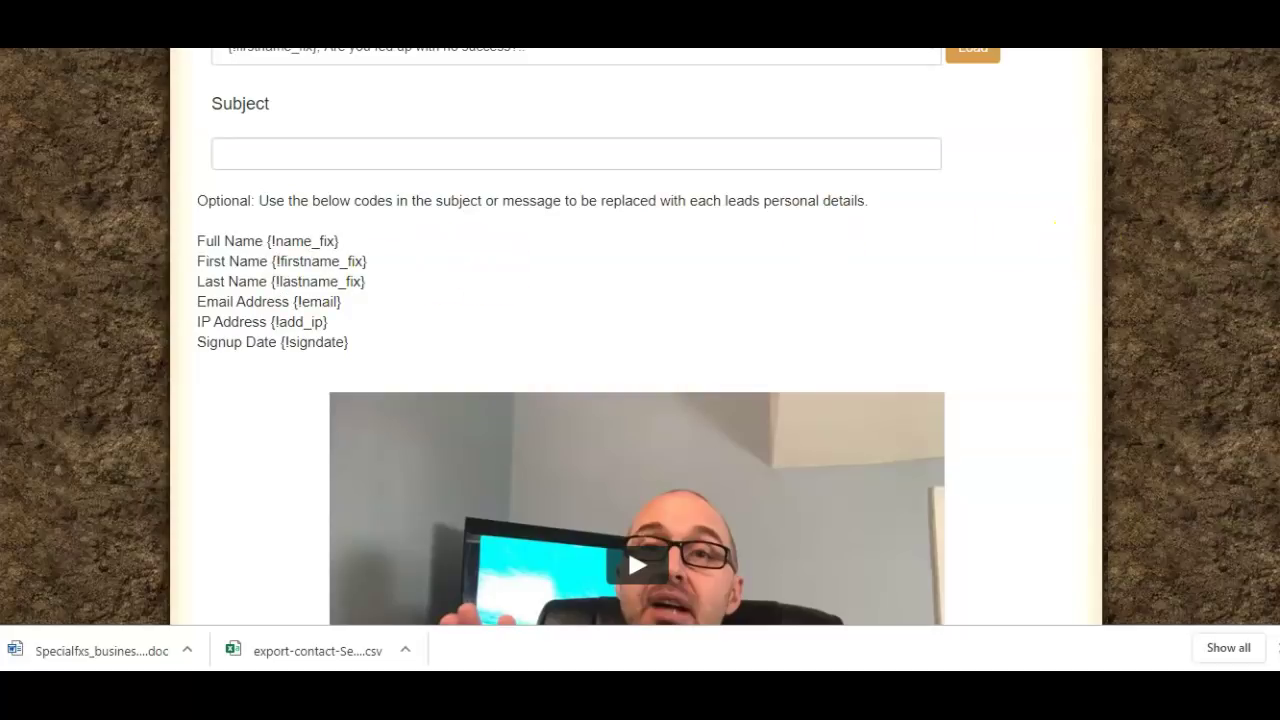
{"action": "scroll", "coordinate": [640, 337], "scroll_direction": "down", "scroll_amount": 2}
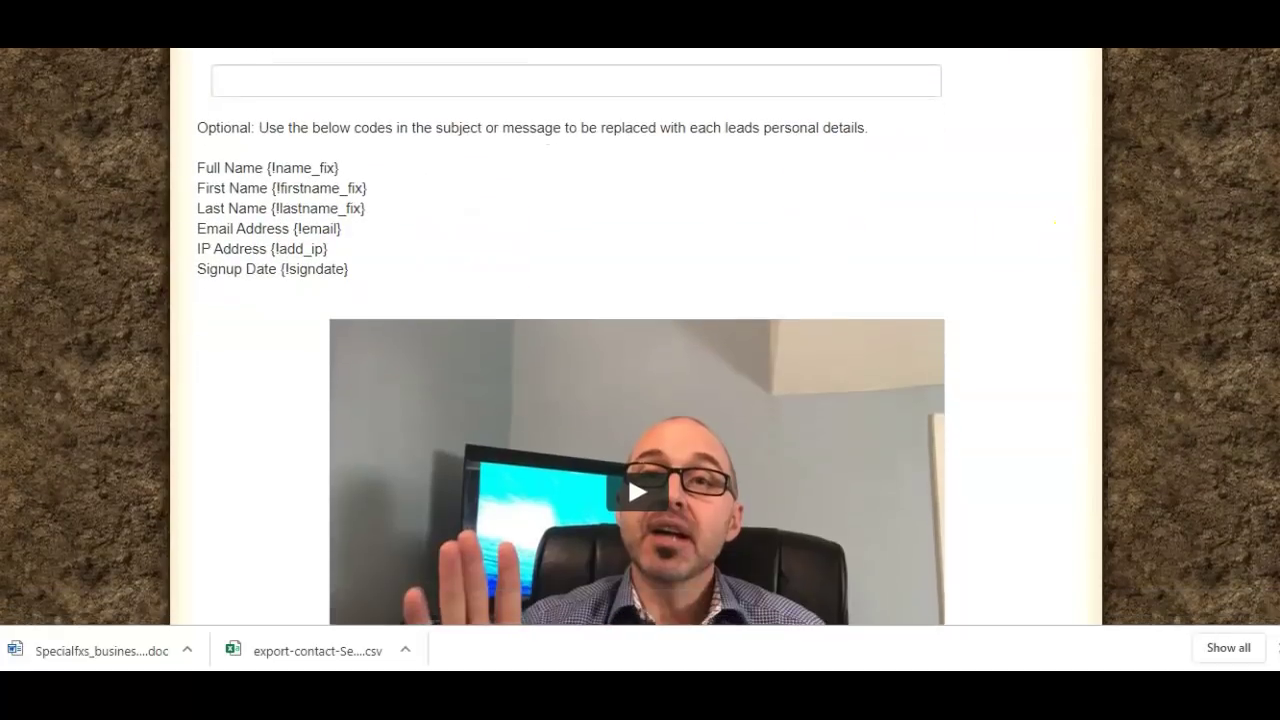
{"action": "scroll", "coordinate": [640, 337], "scroll_direction": "down", "scroll_amount": 3}
Replace the placeholder body with the pasted swipe starting 'Hi {!firstname_fix},'
{"action": "scroll", "coordinate": [640, 337], "scroll_direction": "down", "scroll_amount": 2}
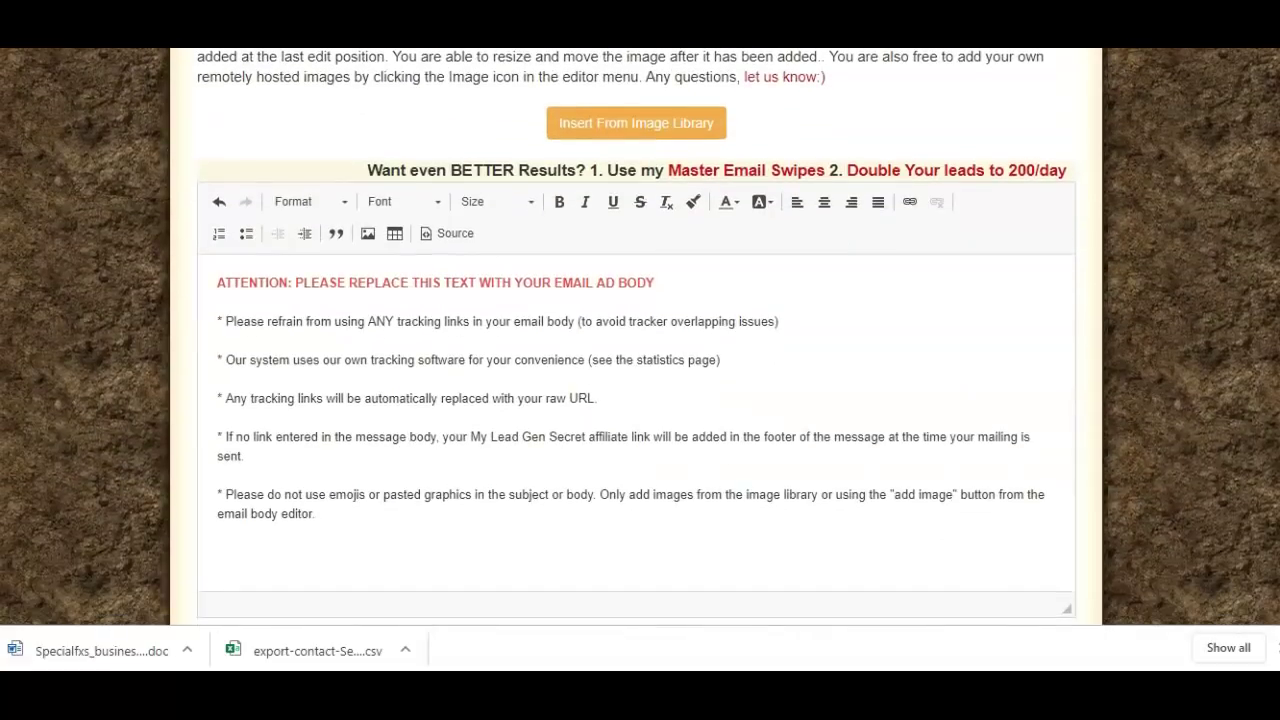
{"action": "mouse_move", "coordinate": [333, 518]}
{"action": "left_mouse_down"}
{"action": "mouse_move", "coordinate": [206, 340]}
{"action": "mouse_move", "coordinate": [207, 280]}
{"action": "left_mouse_up"}
{"action": "key", "text": "BackSpace"}
{"action": "key", "text": "ctrl+v"}
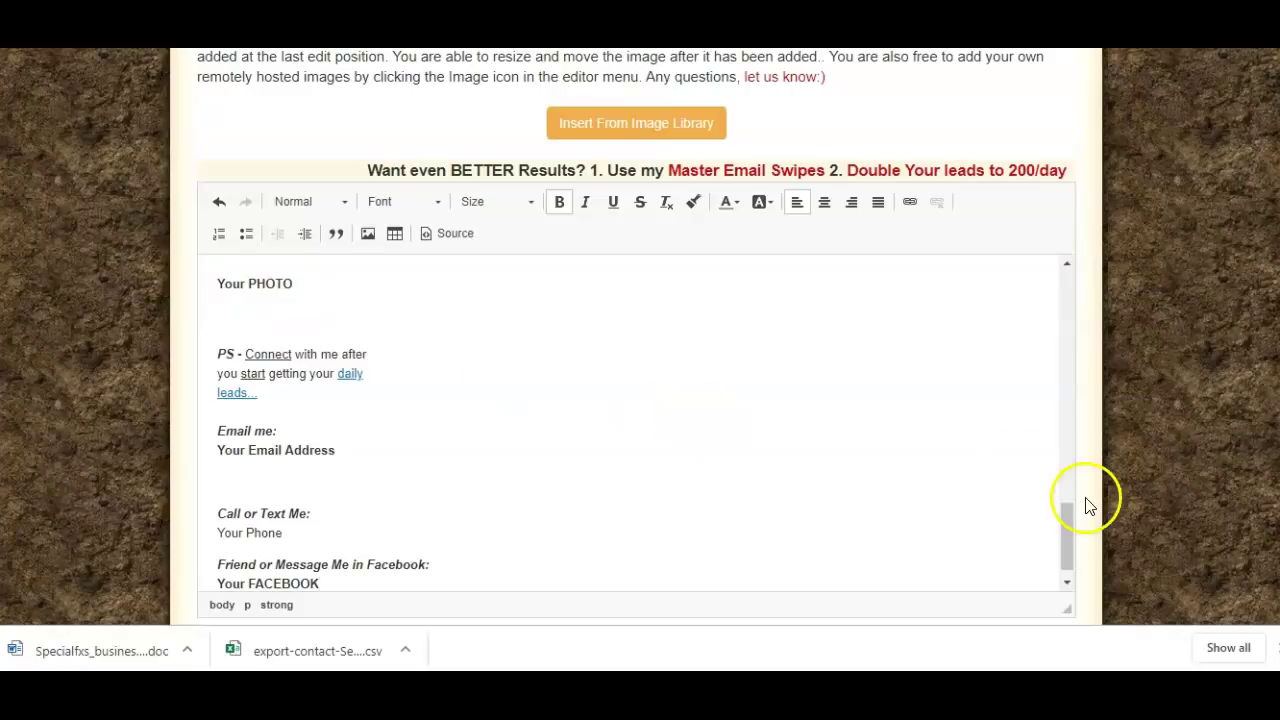
{"action": "left_click_drag", "start_coordinate": [1070, 535], "coordinate": [1080, 293]}
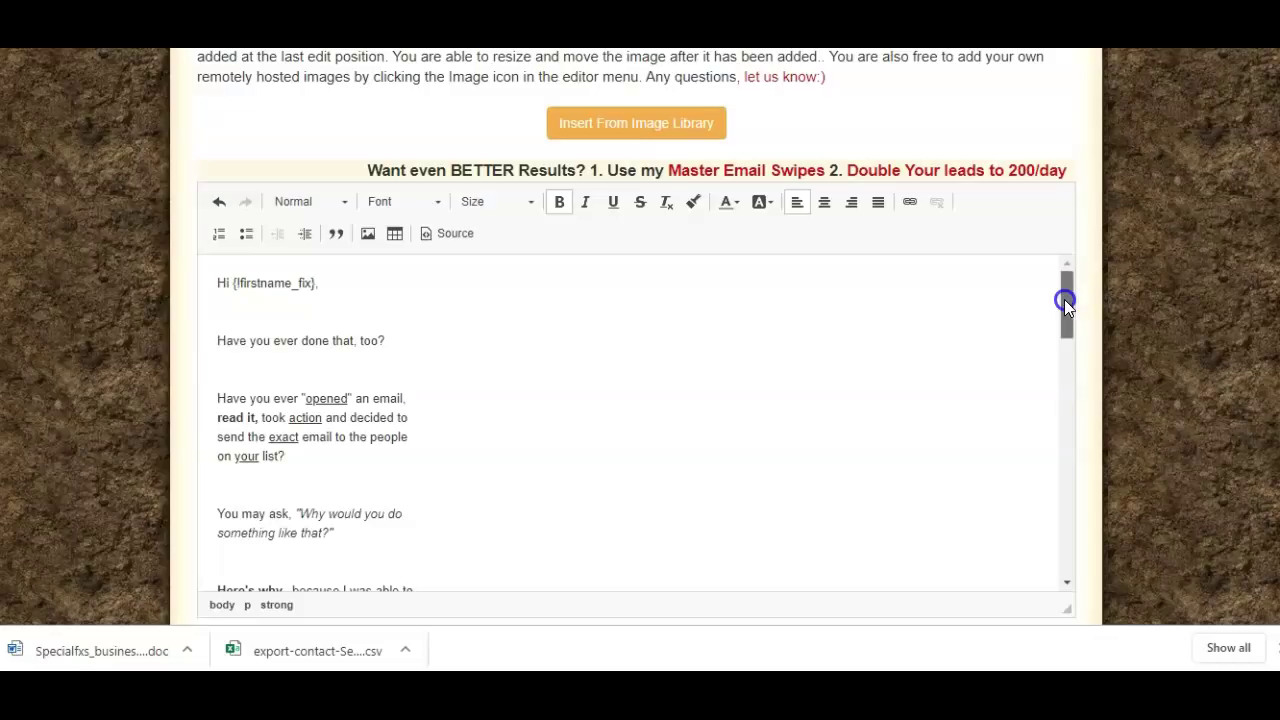
{"action": "left_click_drag", "start_coordinate": [1064, 299], "coordinate": [1062, 349]}
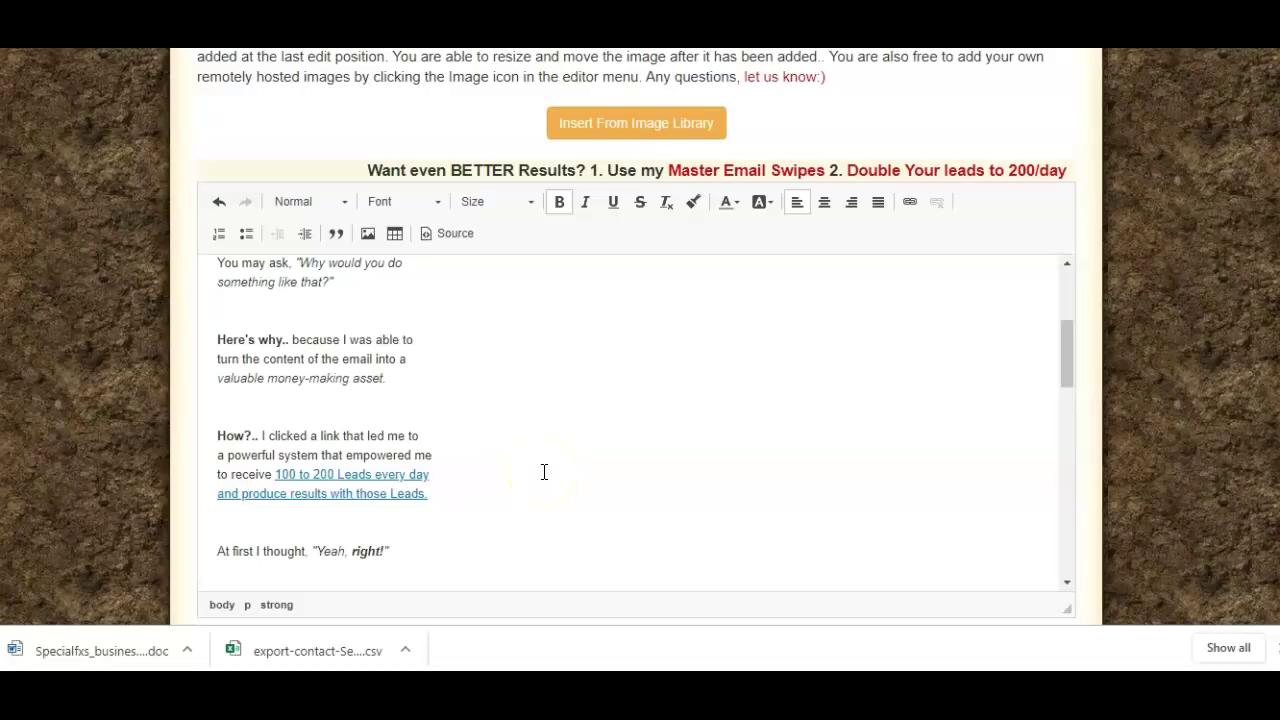
Append 886 after src= in the '100 to 200 Leads every day' link URL
{"action": "left_click", "coordinate": [426, 491]}
{"action": "left_click", "coordinate": [427, 493]}
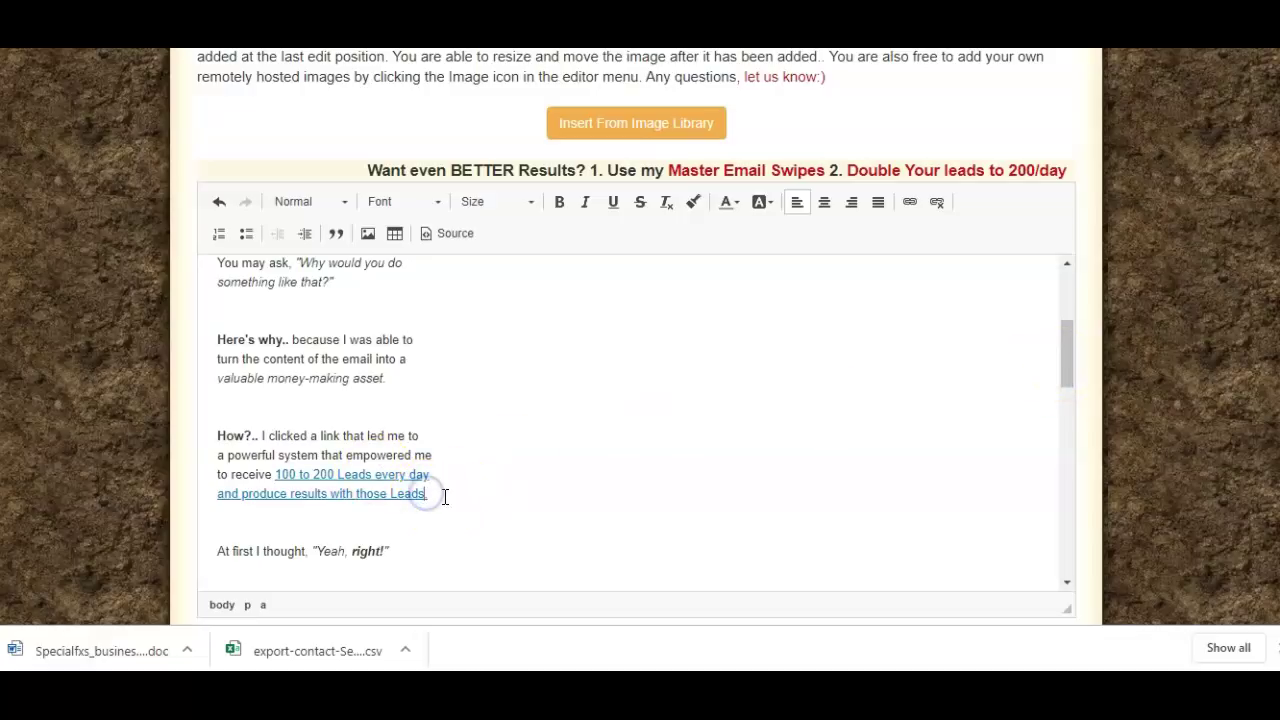
{"action": "left_click", "coordinate": [427, 494]}
{"action": "left_click", "coordinate": [910, 203]}
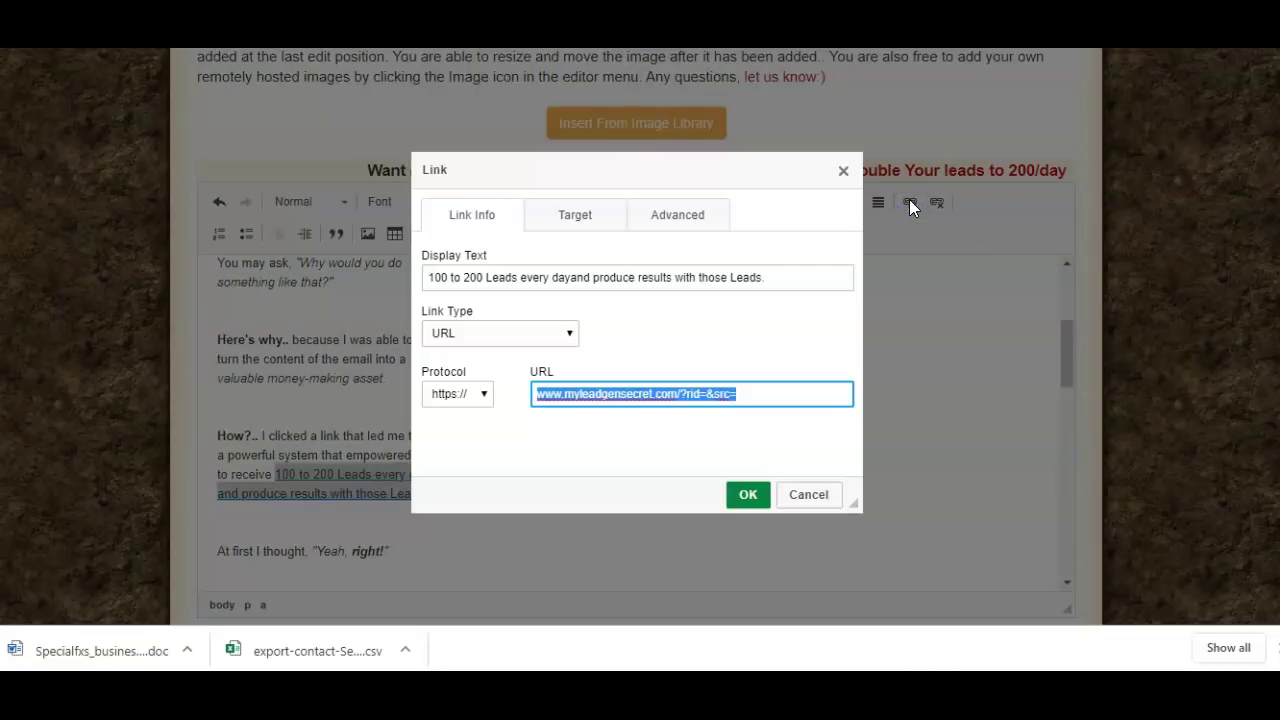
{"action": "left_click", "coordinate": [743, 393]}
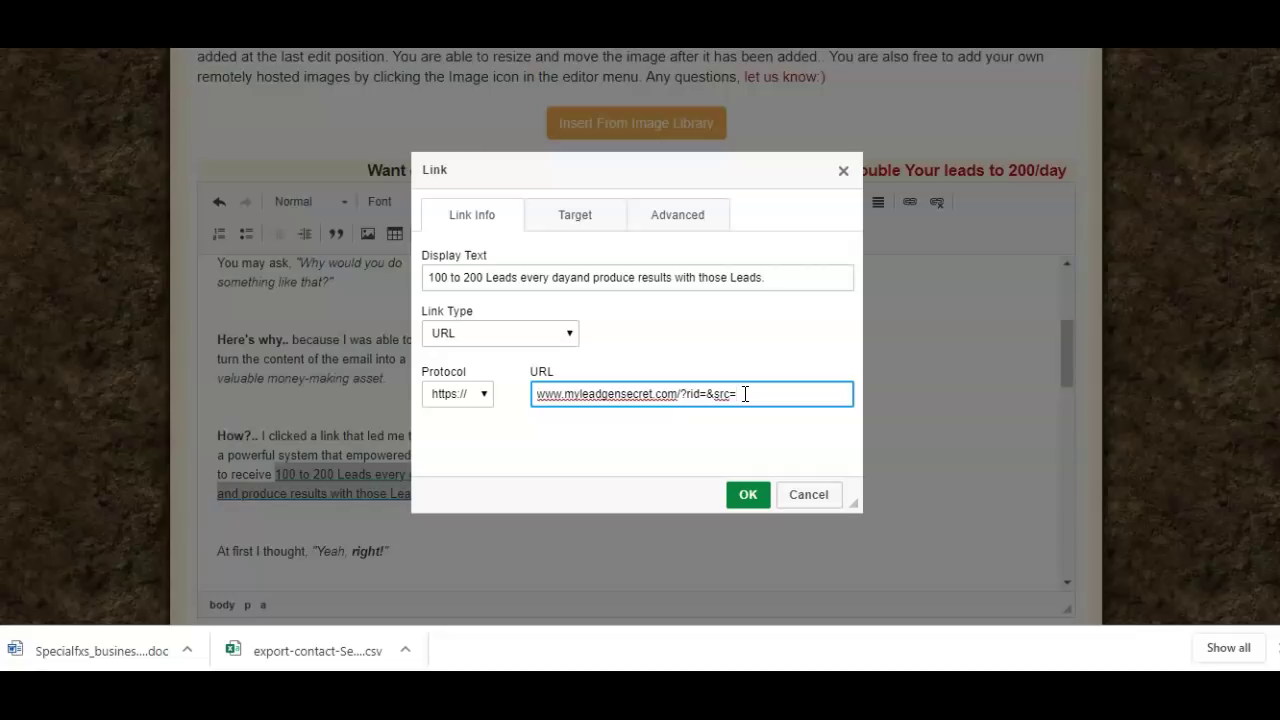
{"action": "type", "text": "886"}
{"action": "left_click", "coordinate": [747, 497]}
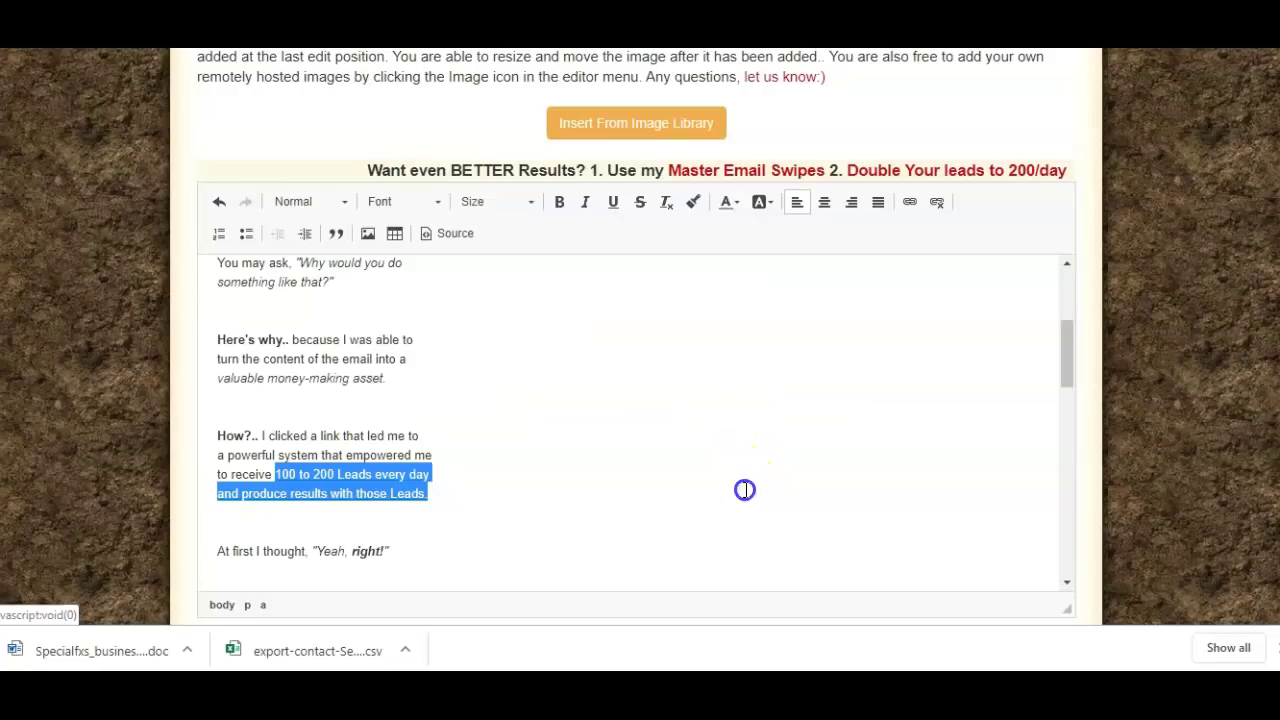
{"action": "left_click", "coordinate": [462, 504]}
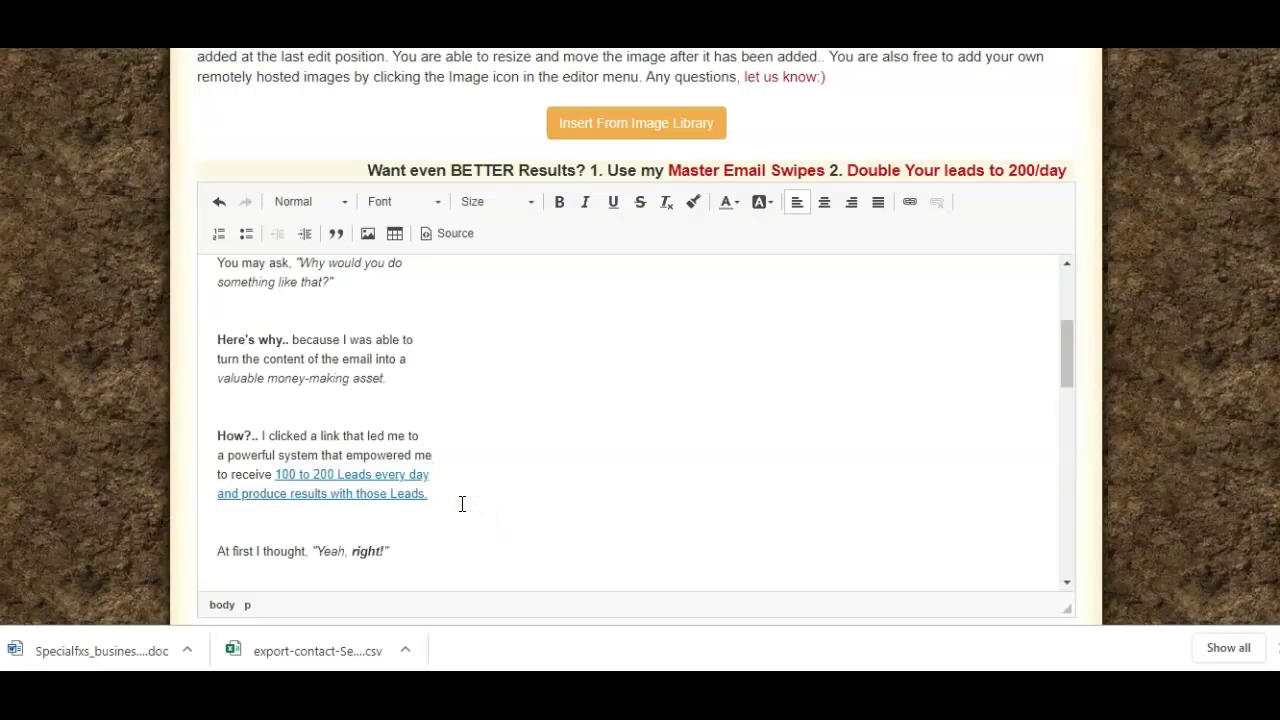
Append 8586 to the end of the 'immediately took action' link URL
{"action": "left_click", "coordinate": [1066, 367]}
{"action": "left_click_drag", "start_coordinate": [1066, 367], "coordinate": [1067, 405]}
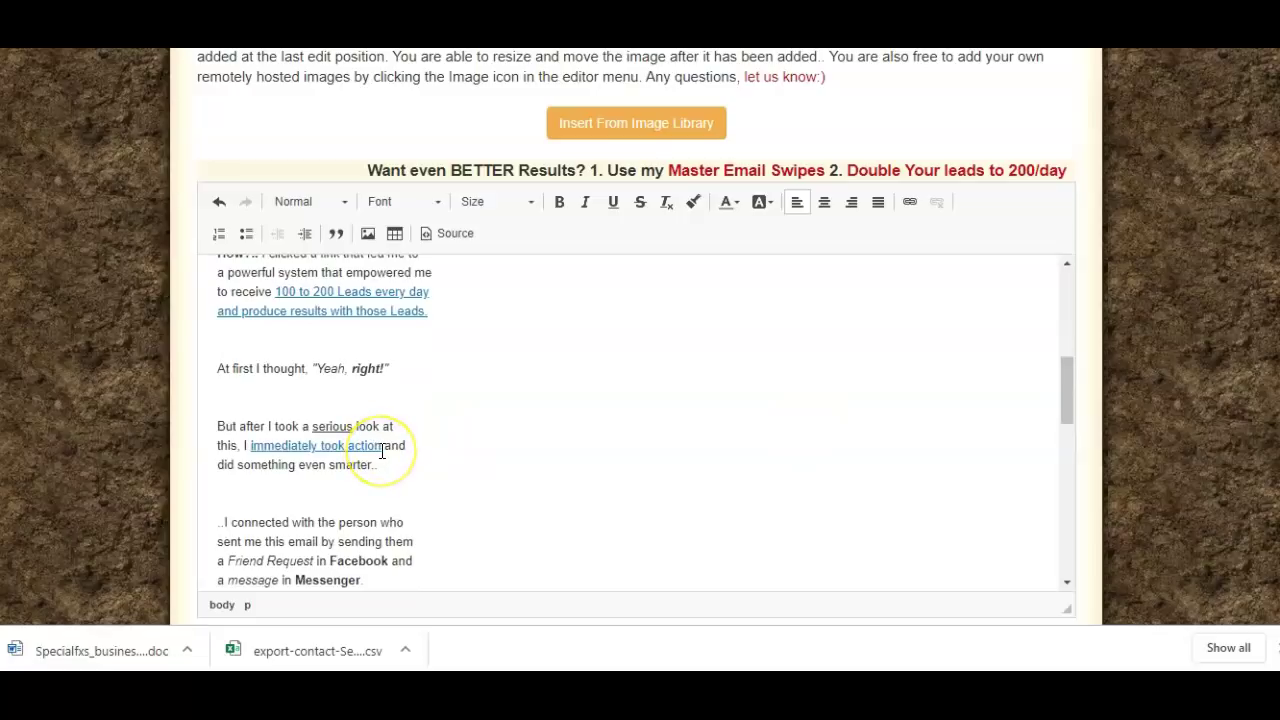
{"action": "left_click", "coordinate": [381, 451]}
{"action": "left_click", "coordinate": [910, 202]}
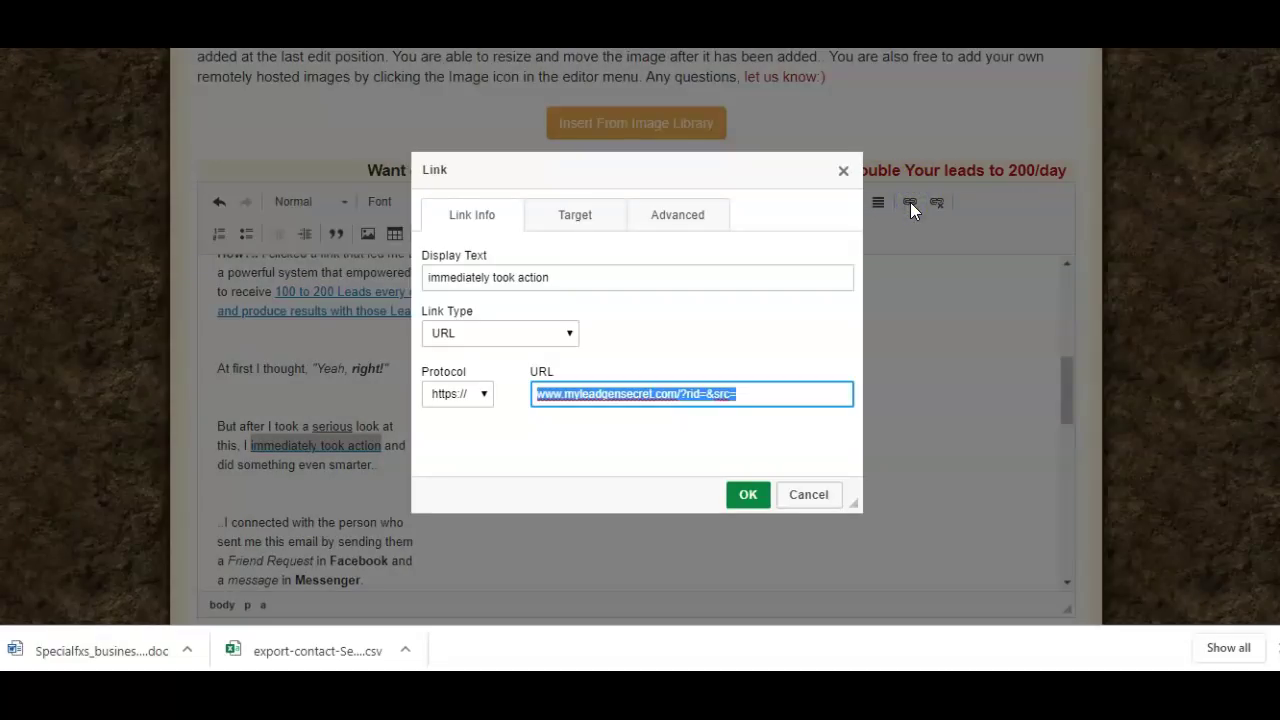
{"action": "key", "text": "End"}
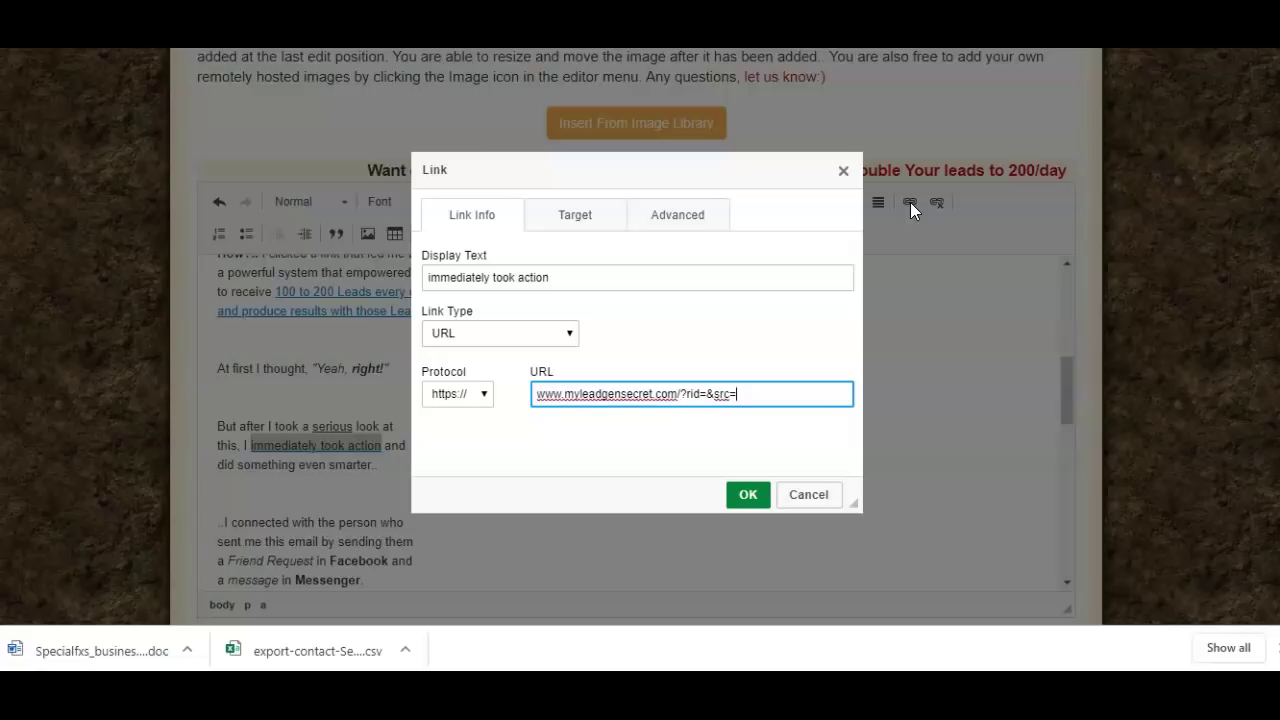
{"action": "type", "text": "8586"}
{"action": "left_click", "coordinate": [748, 494]}
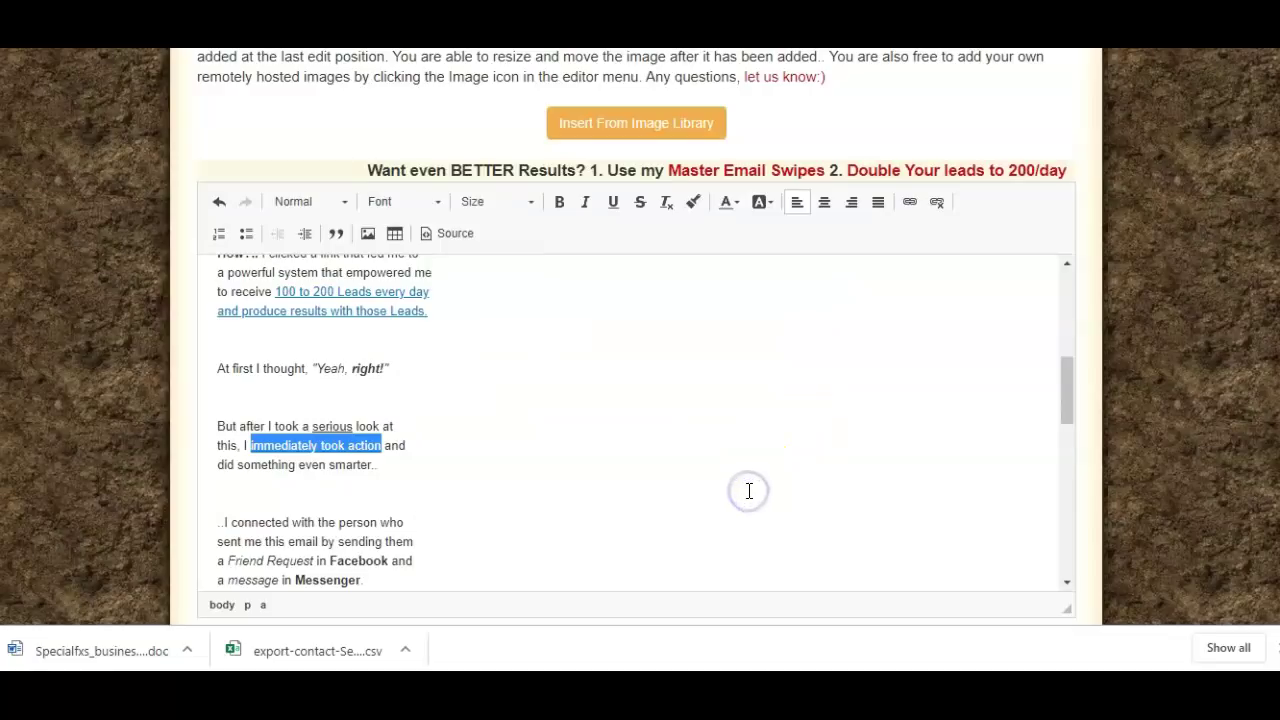
{"action": "left_click", "coordinate": [516, 450]}
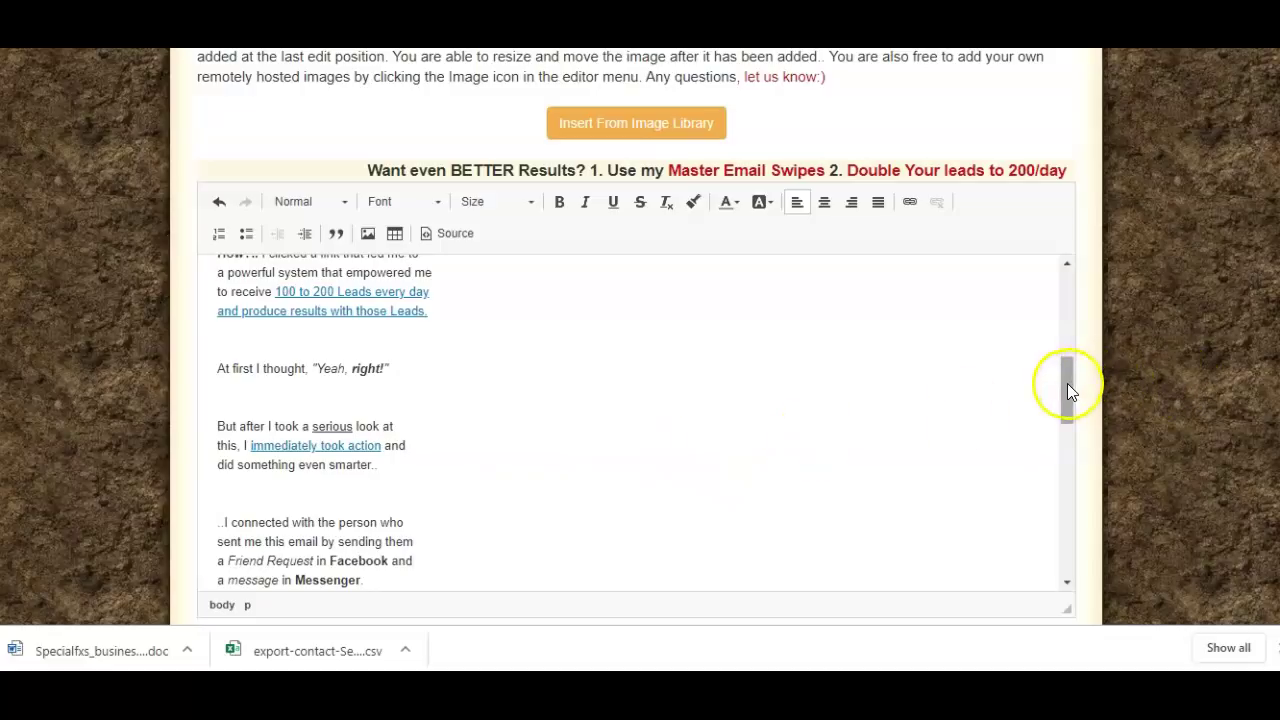
Append 586 after src= in the 'Get started right here and NOW' link URL
{"action": "left_click_drag", "start_coordinate": [1067, 383], "coordinate": [1064, 448]}
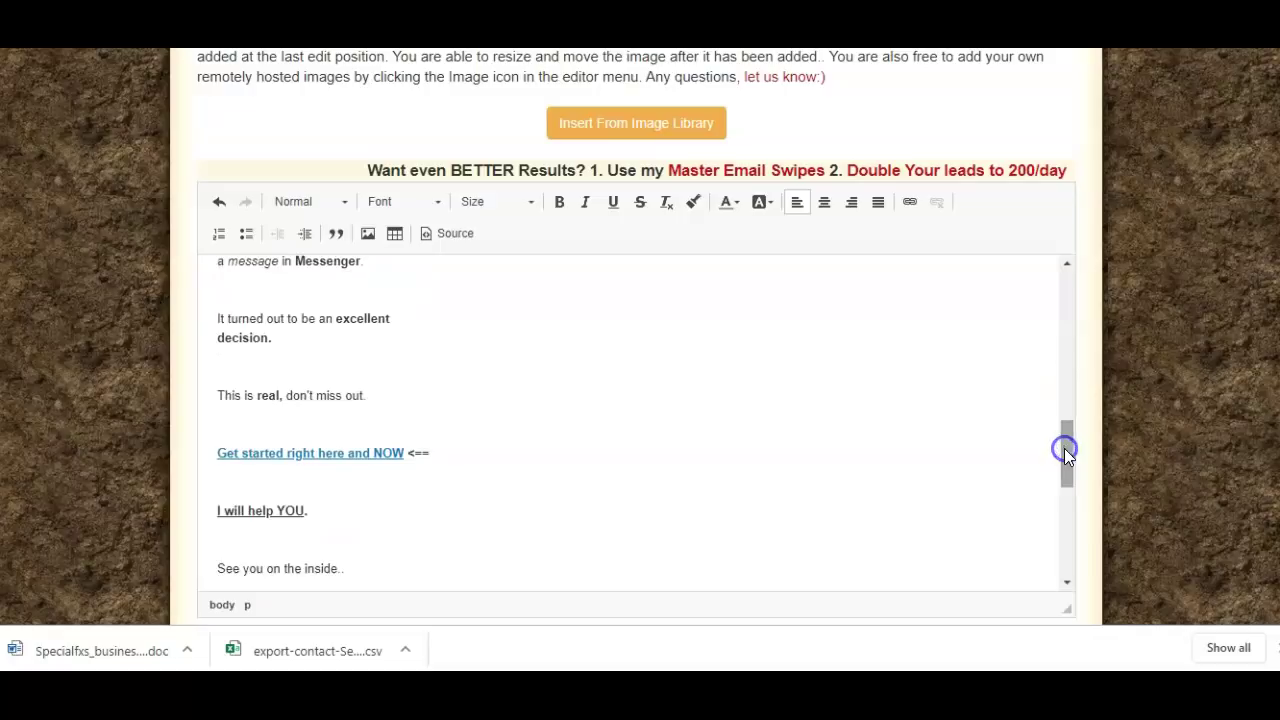
{"action": "left_click", "coordinate": [404, 455]}
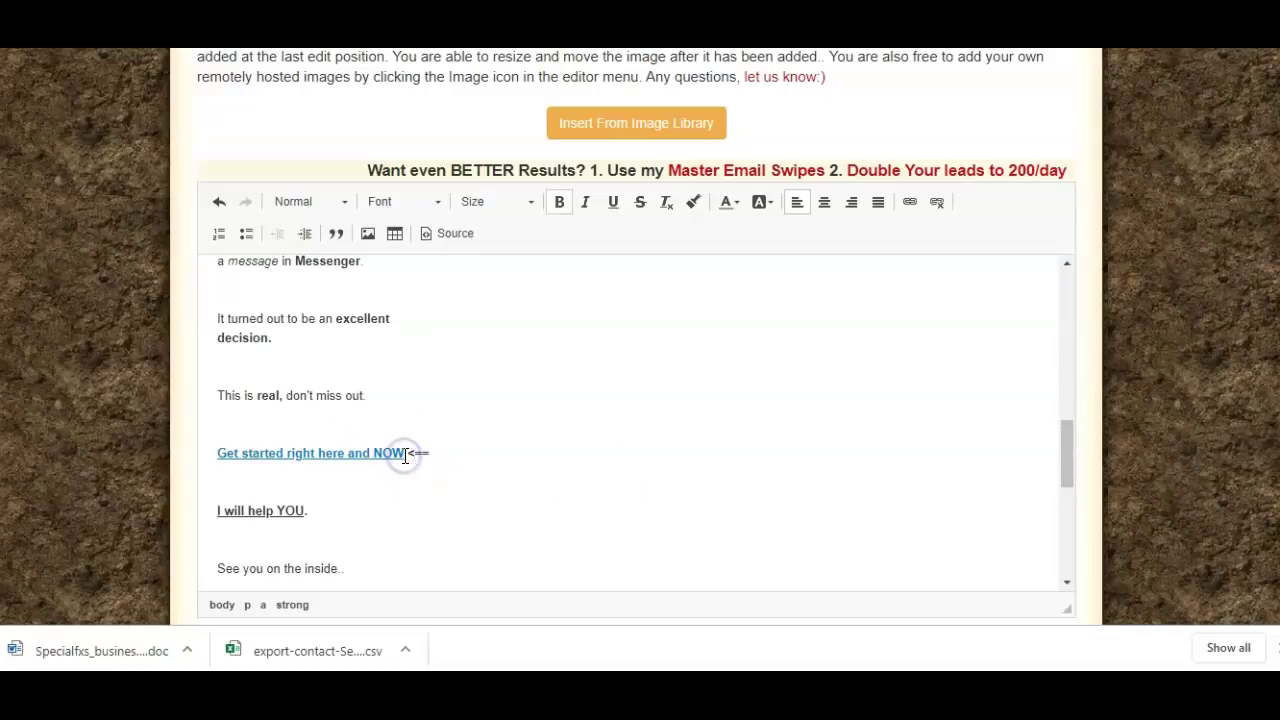
{"action": "left_click", "coordinate": [911, 204]}
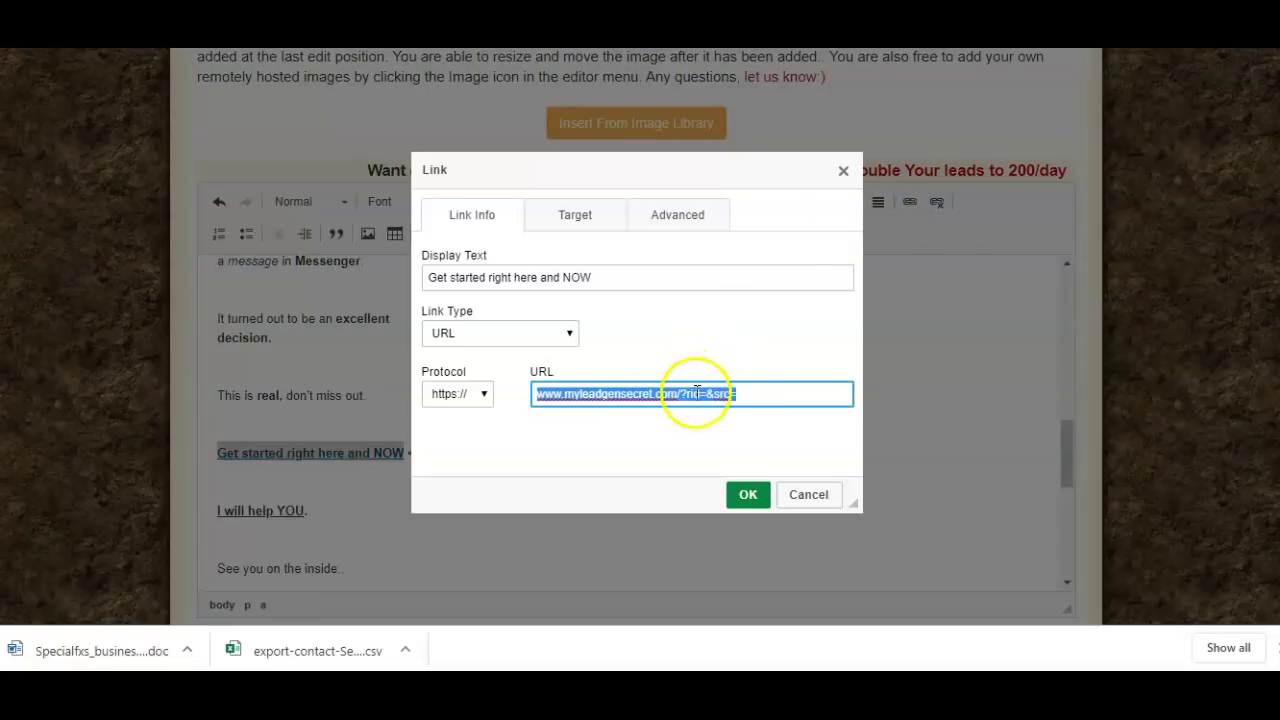
{"action": "left_click", "coordinate": [737, 396]}
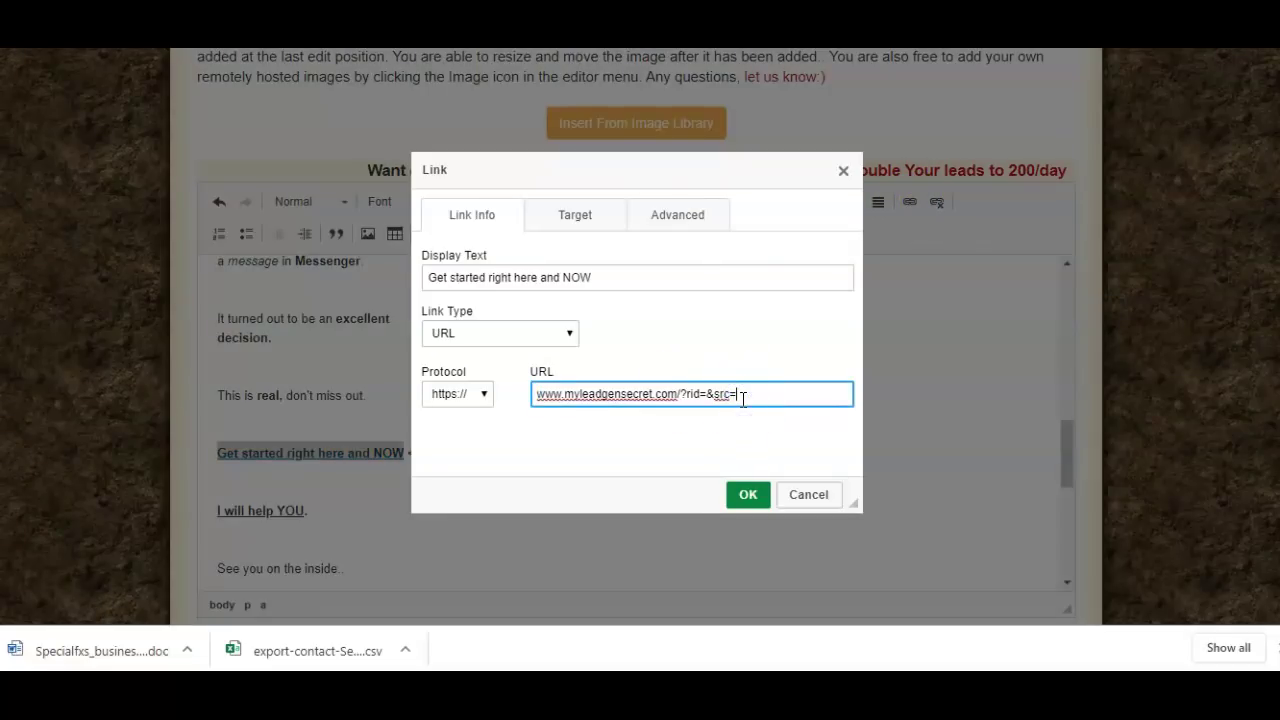
{"action": "type", "text": "8586"}
{"action": "left_click", "coordinate": [747, 494]}
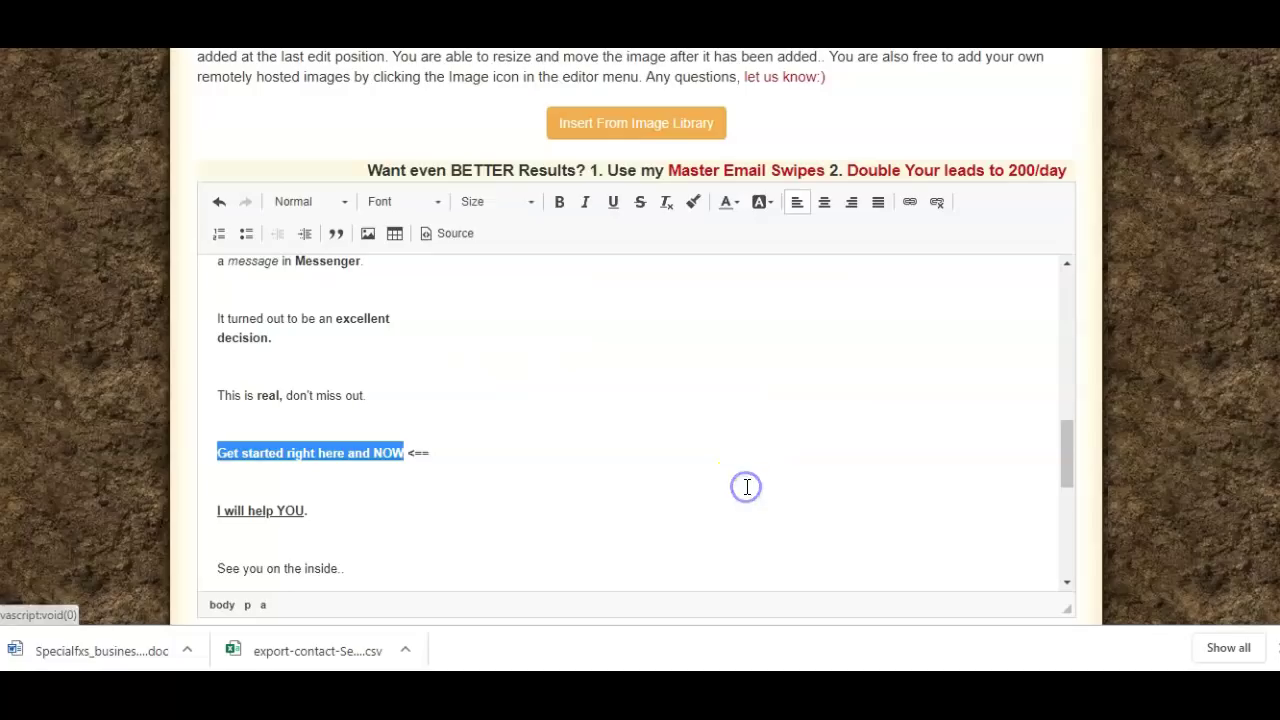
{"action": "left_click", "coordinate": [745, 483]}
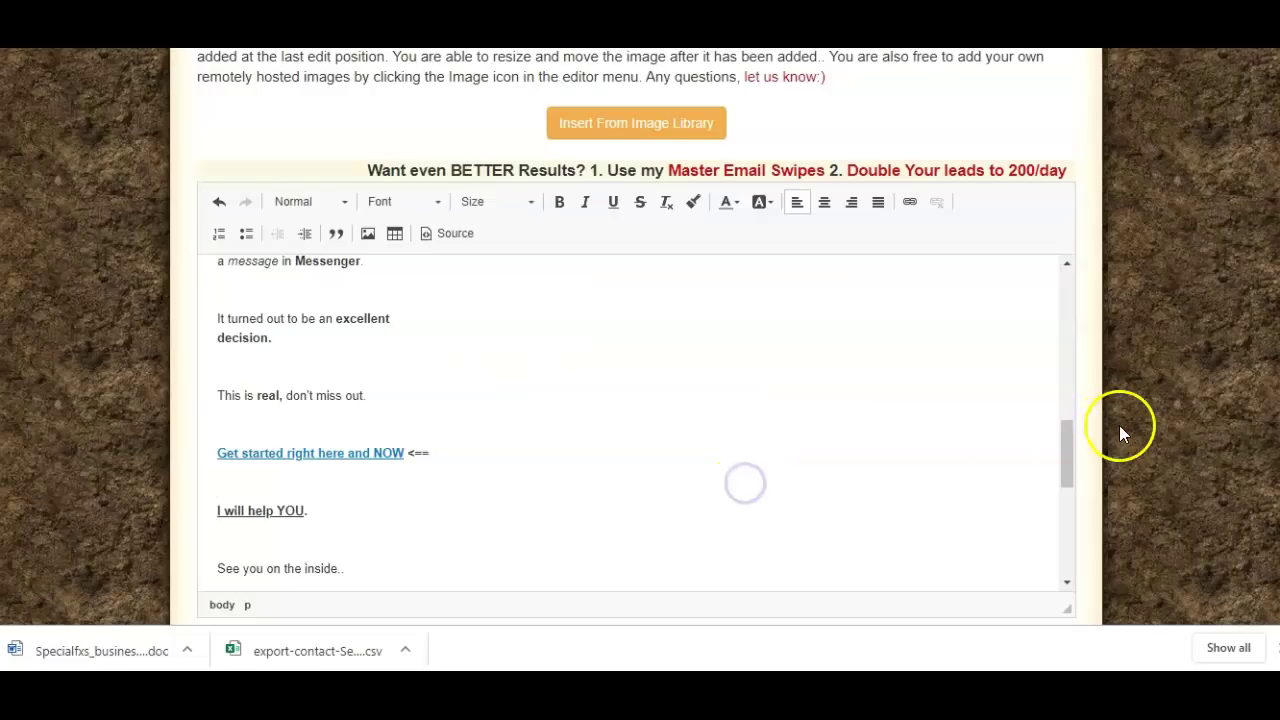
Append 586 after src= in the PS line's 'daily leads' link URL
{"action": "left_click_drag", "start_coordinate": [1069, 455], "coordinate": [1069, 524]}
{"action": "left_click", "coordinate": [357, 528]}
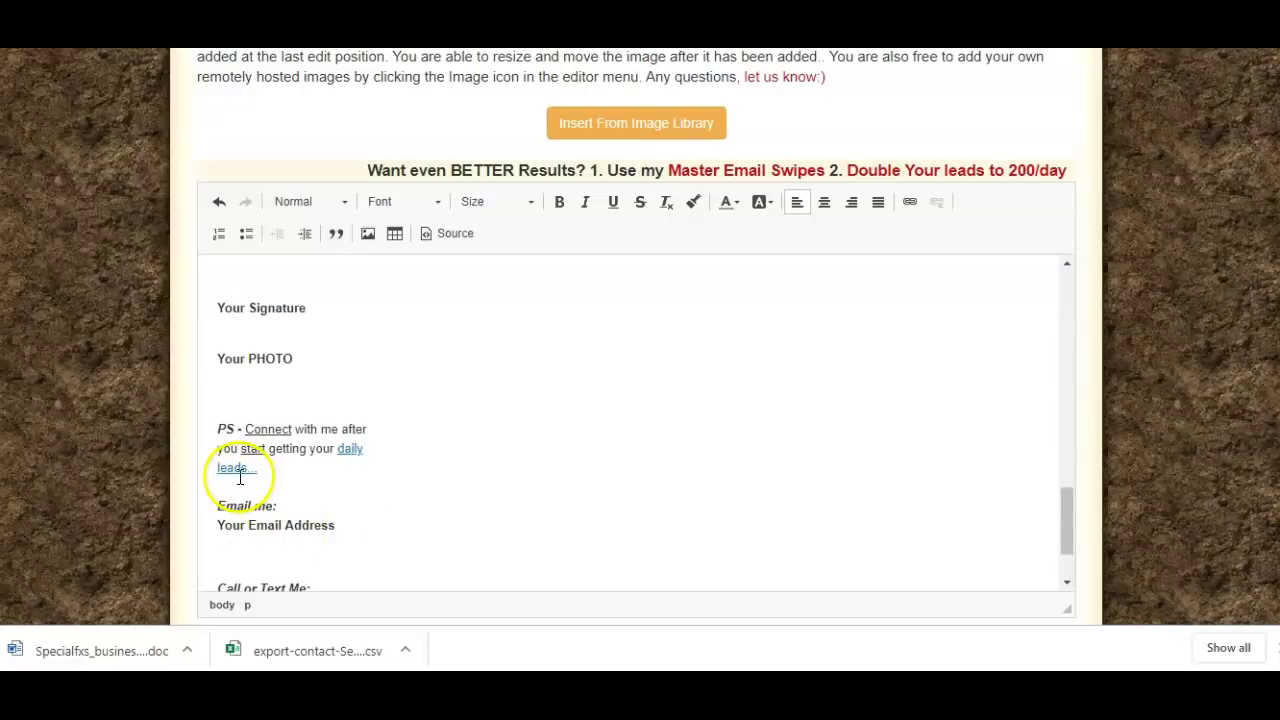
{"action": "left_click", "coordinate": [259, 472]}
{"action": "left_click", "coordinate": [256, 468]}
{"action": "left_click", "coordinate": [259, 470]}
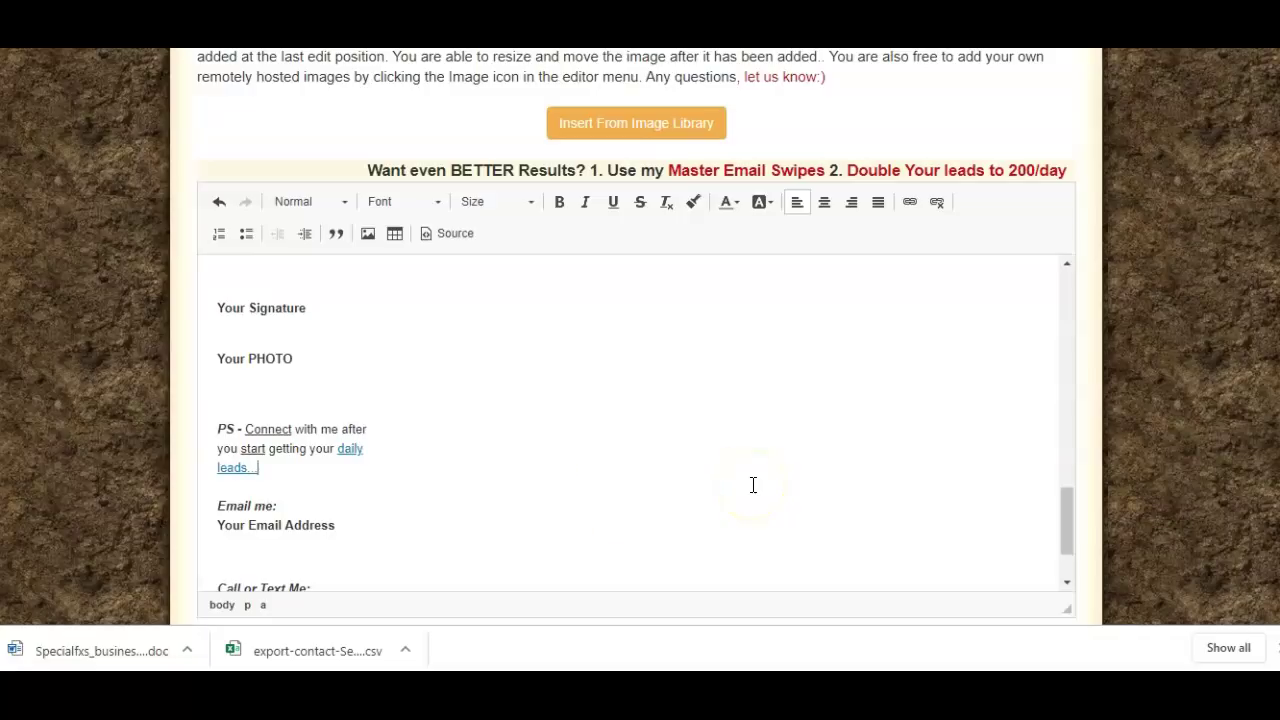
{"action": "left_click", "coordinate": [910, 203]}
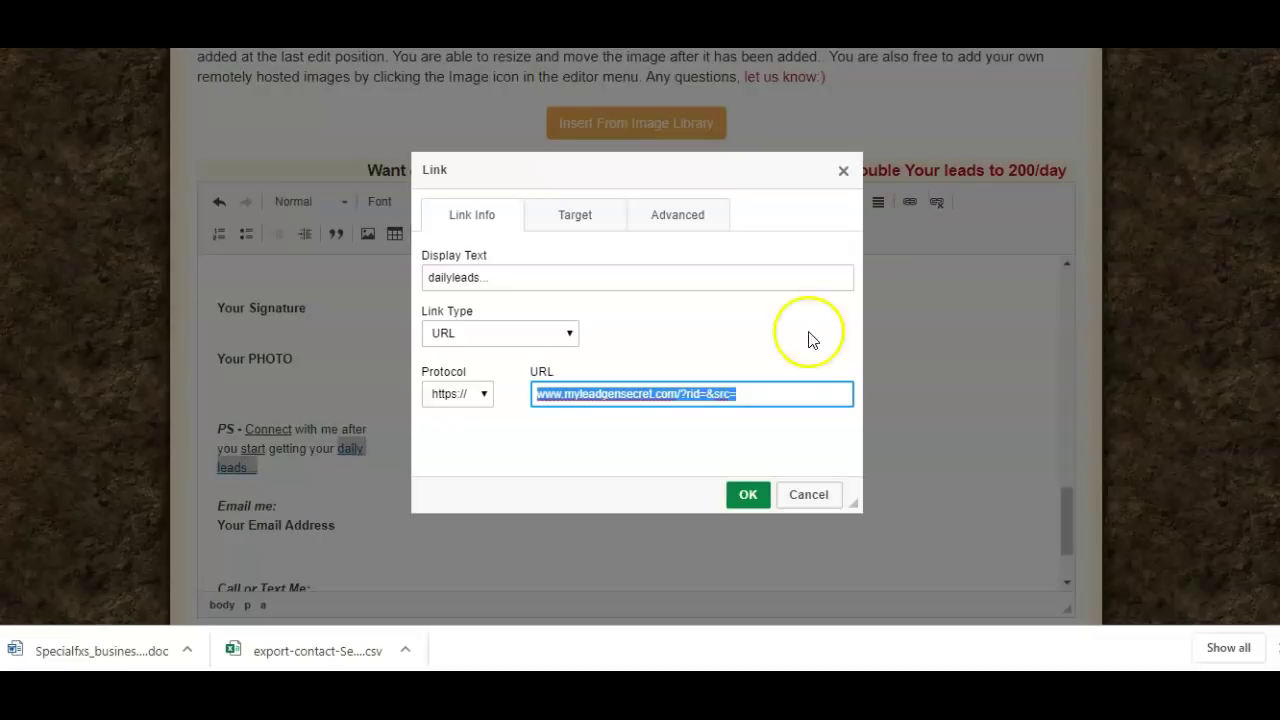
{"action": "left_click", "coordinate": [745, 393]}
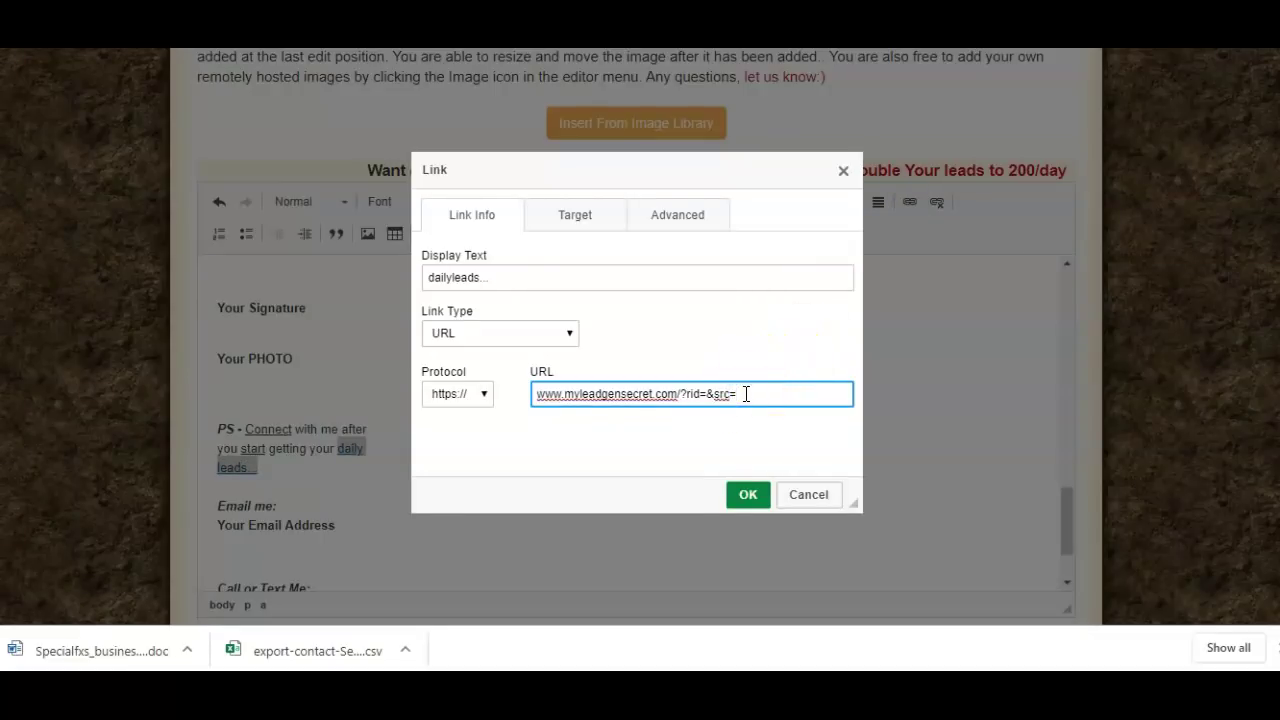
{"action": "type", "text": "8586"}
{"action": "left_click", "coordinate": [747, 494]}
{"action": "left_click", "coordinate": [727, 492]}
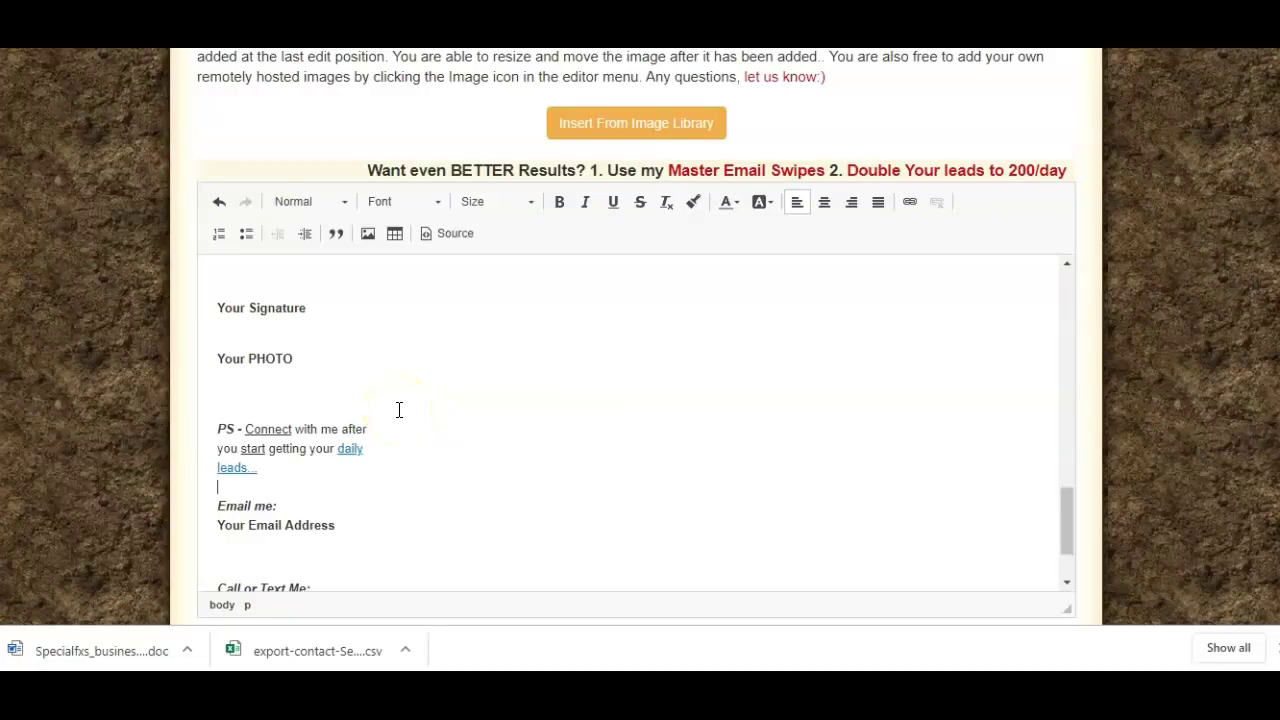
Replace 'Your Signature' with the sender's name, clear 'Your PHOTO', and switch to Gmail
{"action": "left_click", "coordinate": [316, 308]}
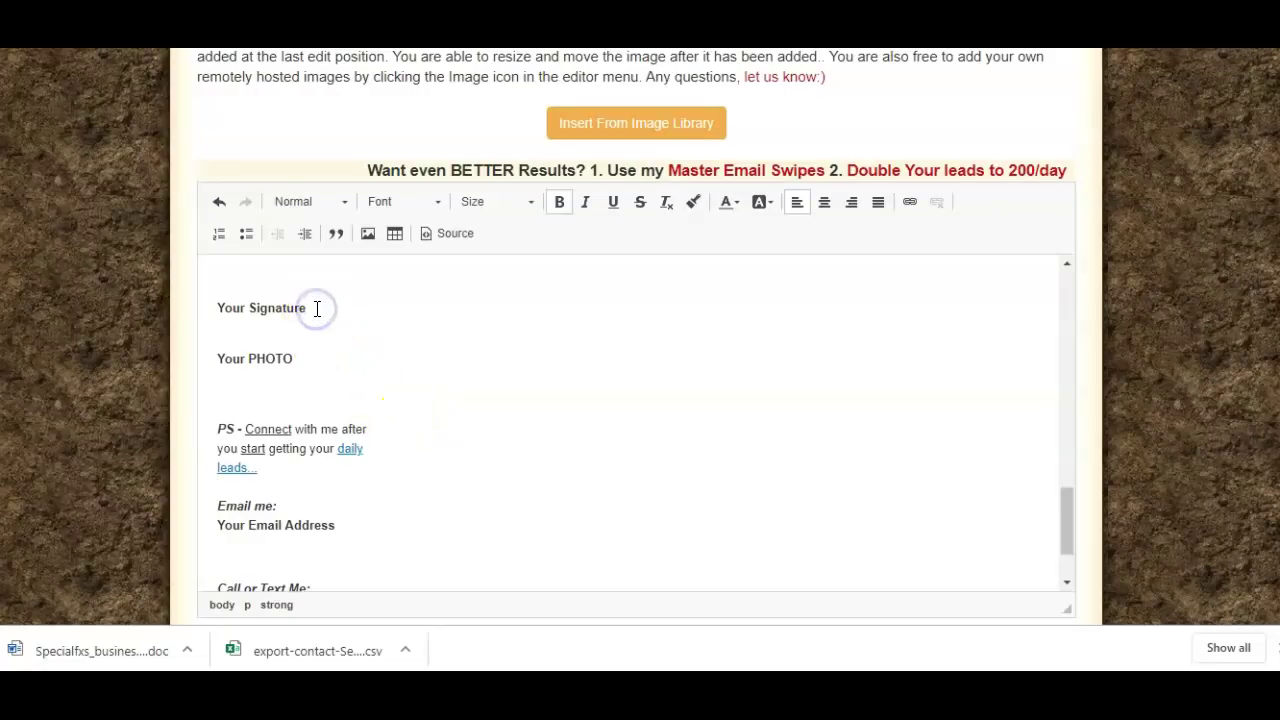
{"action": "key", "text": "BackSpace"}
{"action": "key", "text": "BackSpace"}
{"action": "key", "text": "BackSpace"}
{"action": "key", "text": "BackSpace"}
{"action": "key", "text": "BackSpace"}
{"action": "key", "text": "BackSpace"}
{"action": "key", "text": "BackSpace"}
{"action": "key", "text": "BackSpace"}
{"action": "key", "text": "BackSpace"}
{"action": "key", "text": "BackSpace"}
{"action": "key", "text": "BackSpace"}
{"action": "left_click", "coordinate": [314, 318]}
{"action": "type", "text": "Cassandra Goode"}
{"action": "left_click", "coordinate": [306, 362]}
{"action": "key", "text": "BackSpace"}
{"action": "key", "text": "BackSpace"}
{"action": "key", "text": "BackSpace"}
{"action": "key", "text": "BackSpace"}
{"action": "key", "text": "BackSpace"}
{"action": "key", "text": "BackSpace"}
{"action": "key", "text": "BackSpace"}
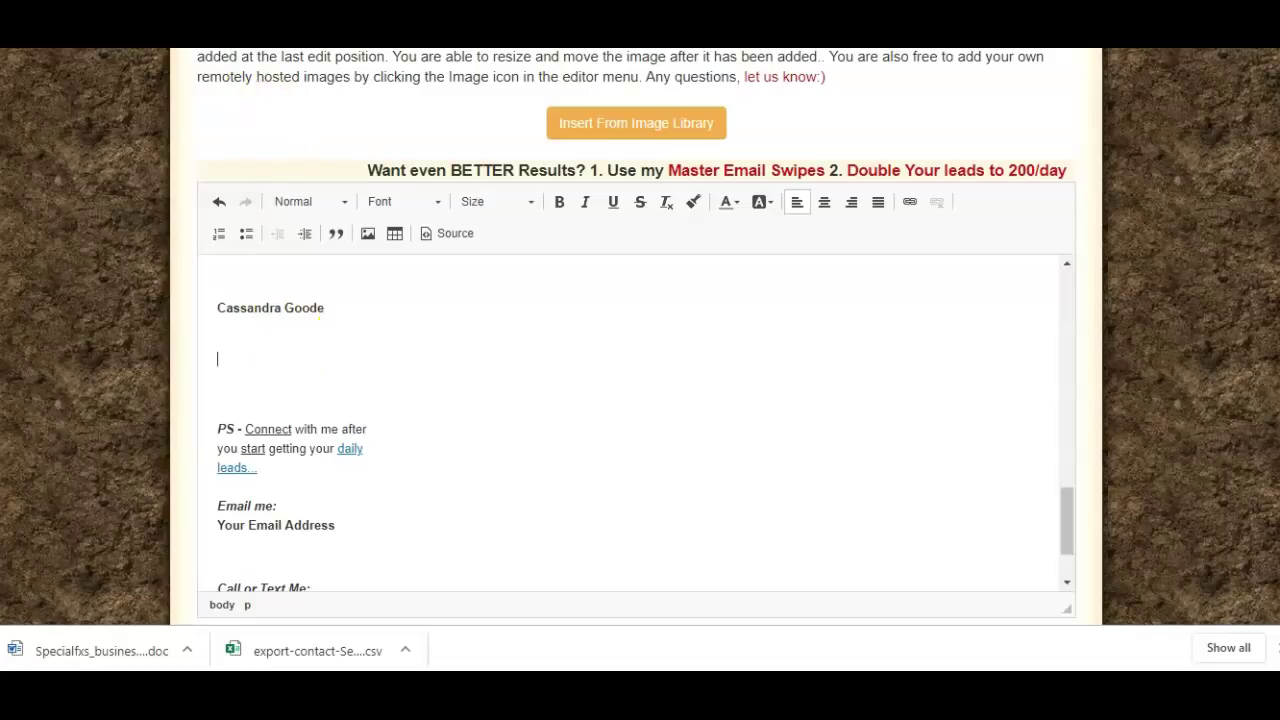
{"action": "key", "text": "ctrl+Tab"}
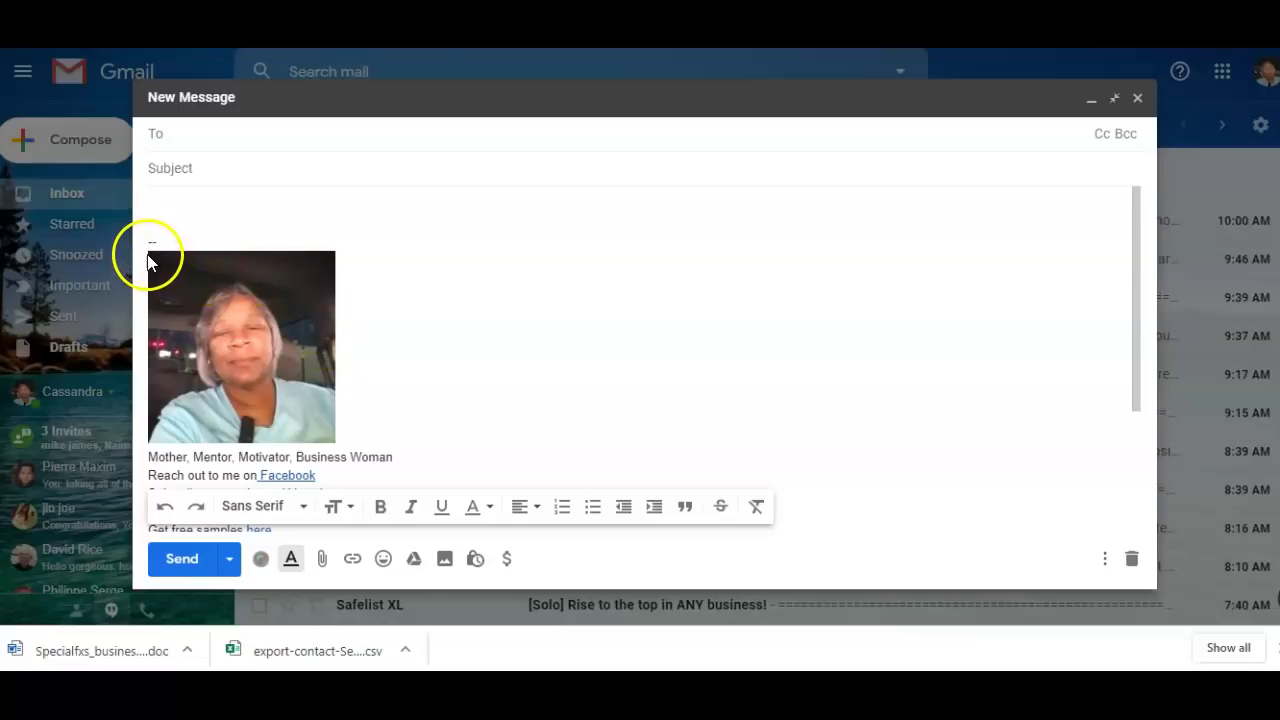
Select the Gmail draft's signature block from the '--' line through the photo
{"action": "left_click_drag", "start_coordinate": [148, 254], "coordinate": [351, 412]}
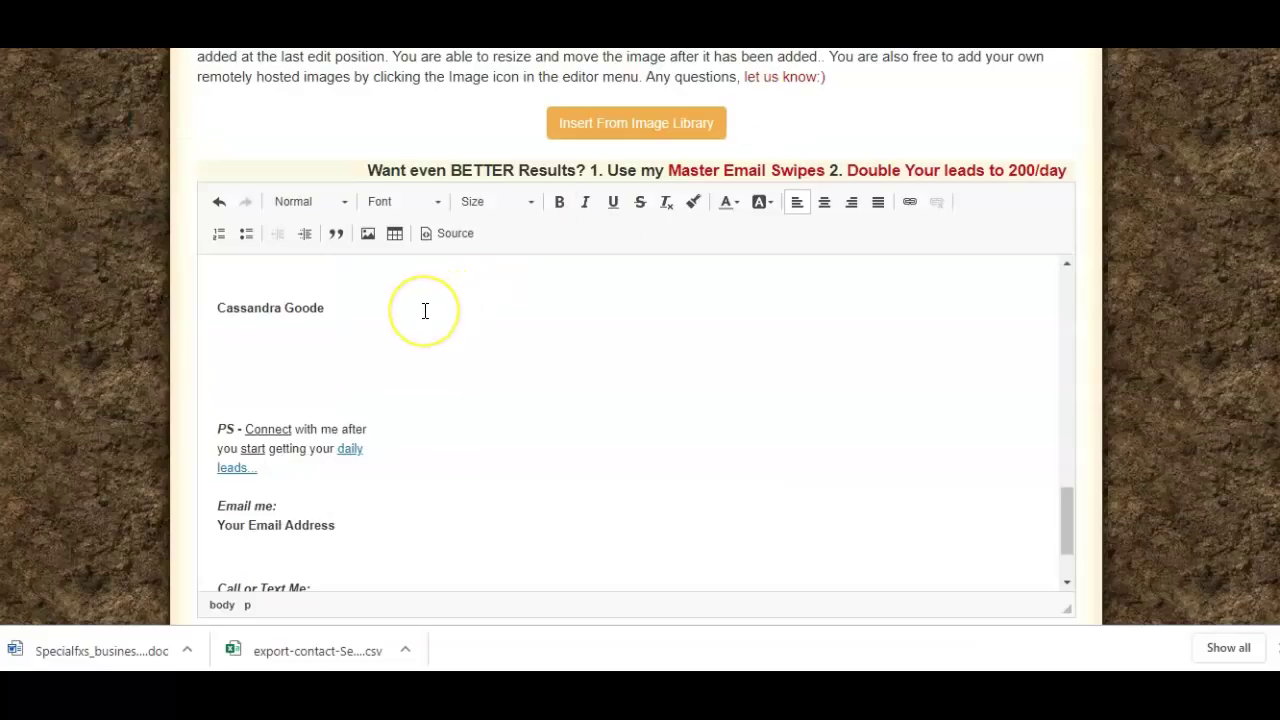
Paste the signature photo under the sender's name and delete the '--' separator line
{"action": "left_click", "coordinate": [425, 310]}
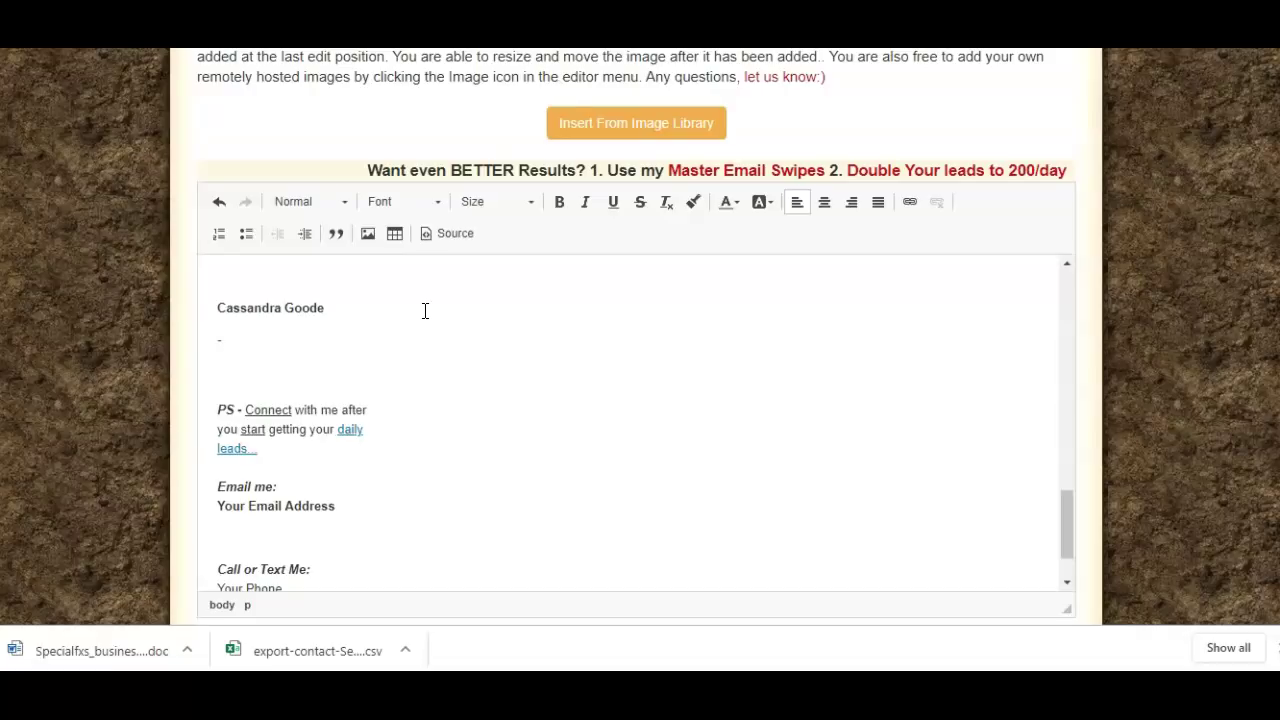
{"action": "key", "text": "ctrl+v"}
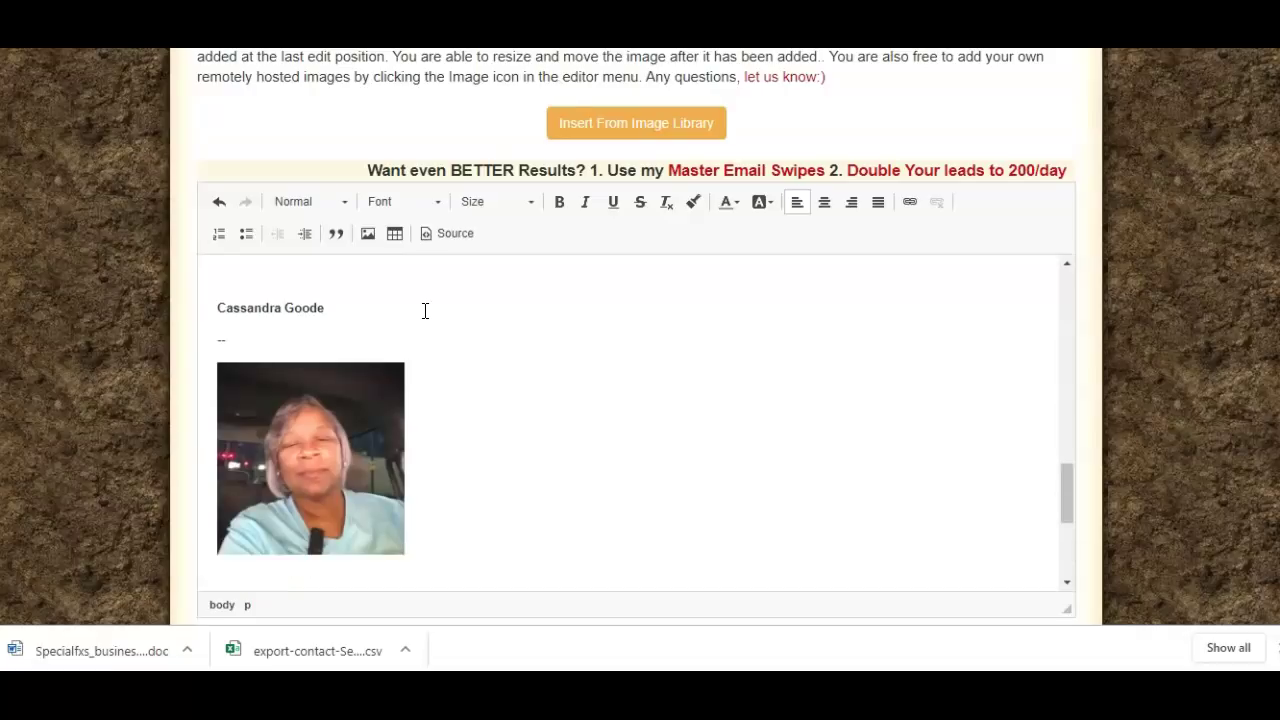
{"action": "left_click", "coordinate": [228, 341]}
{"action": "key", "text": "BackSpace"}
{"action": "key", "text": "BackSpace"}
{"action": "key", "text": "BackSpace"}
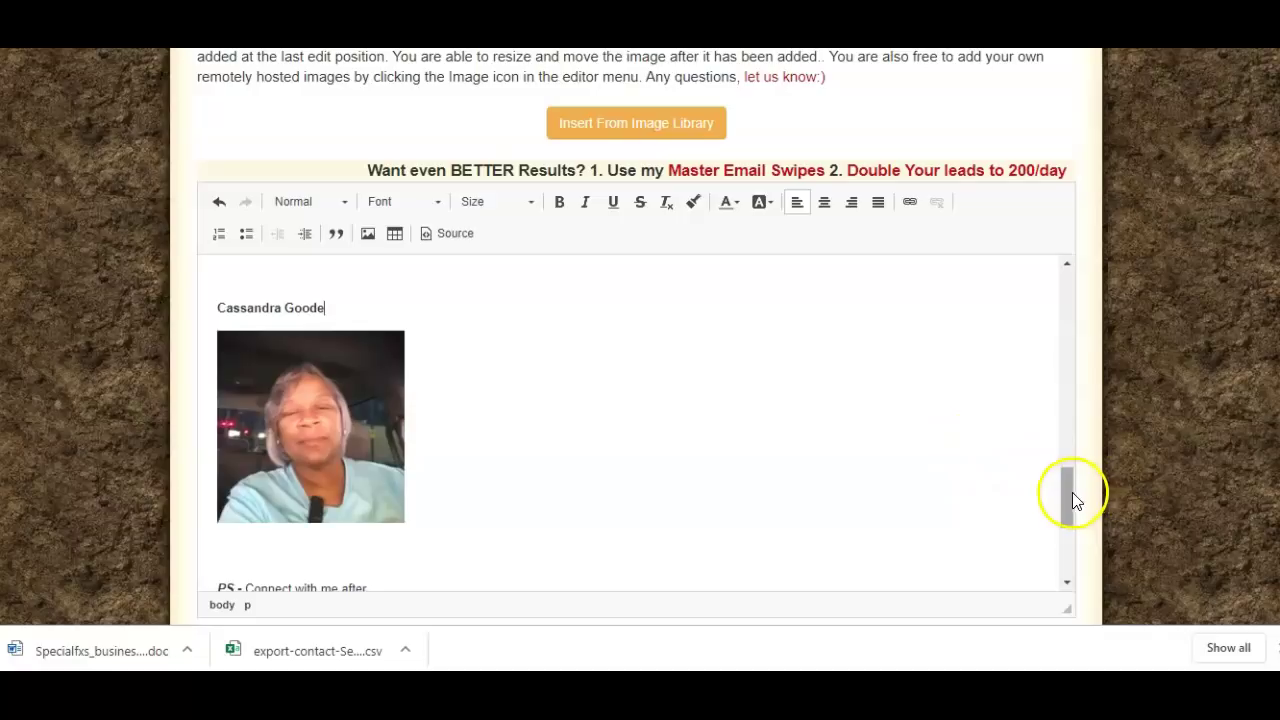
{"action": "left_click_drag", "start_coordinate": [1071, 492], "coordinate": [1070, 533]}
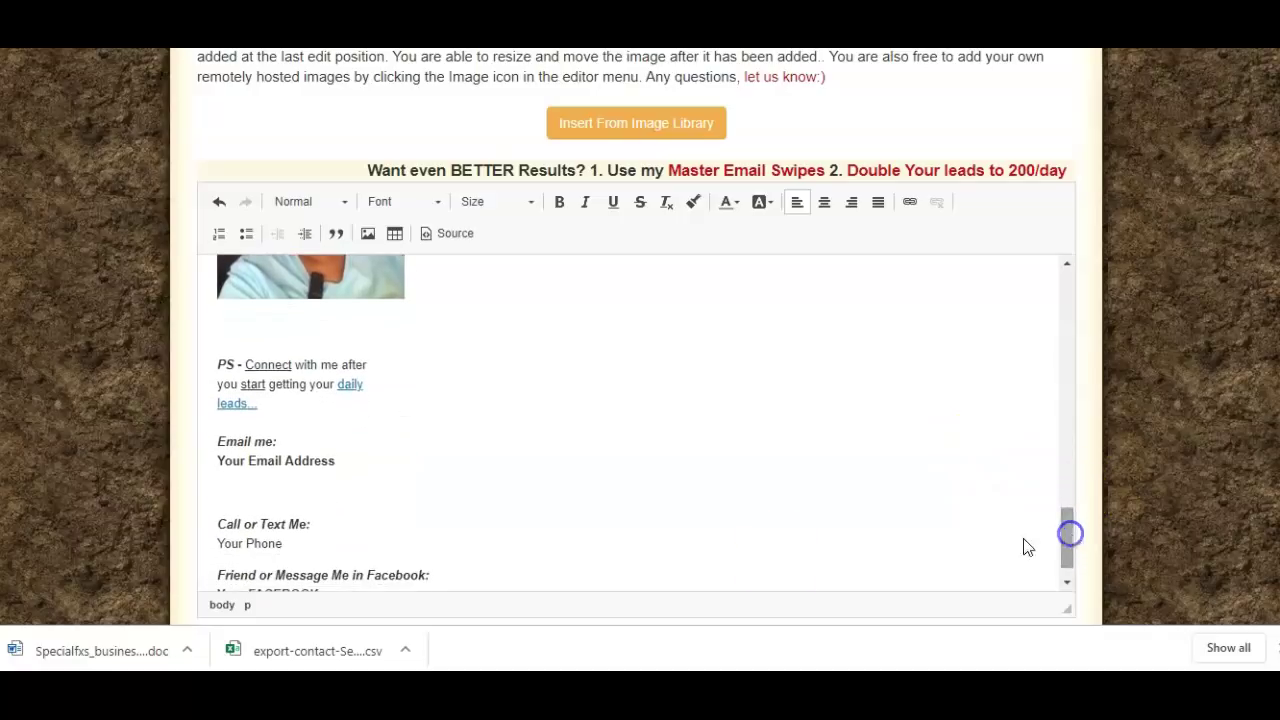
Remove the blank line above PS and replace the email and phone placeholders with real contact details
{"action": "left_click", "coordinate": [222, 349]}
{"action": "key", "text": "BackSpace"}
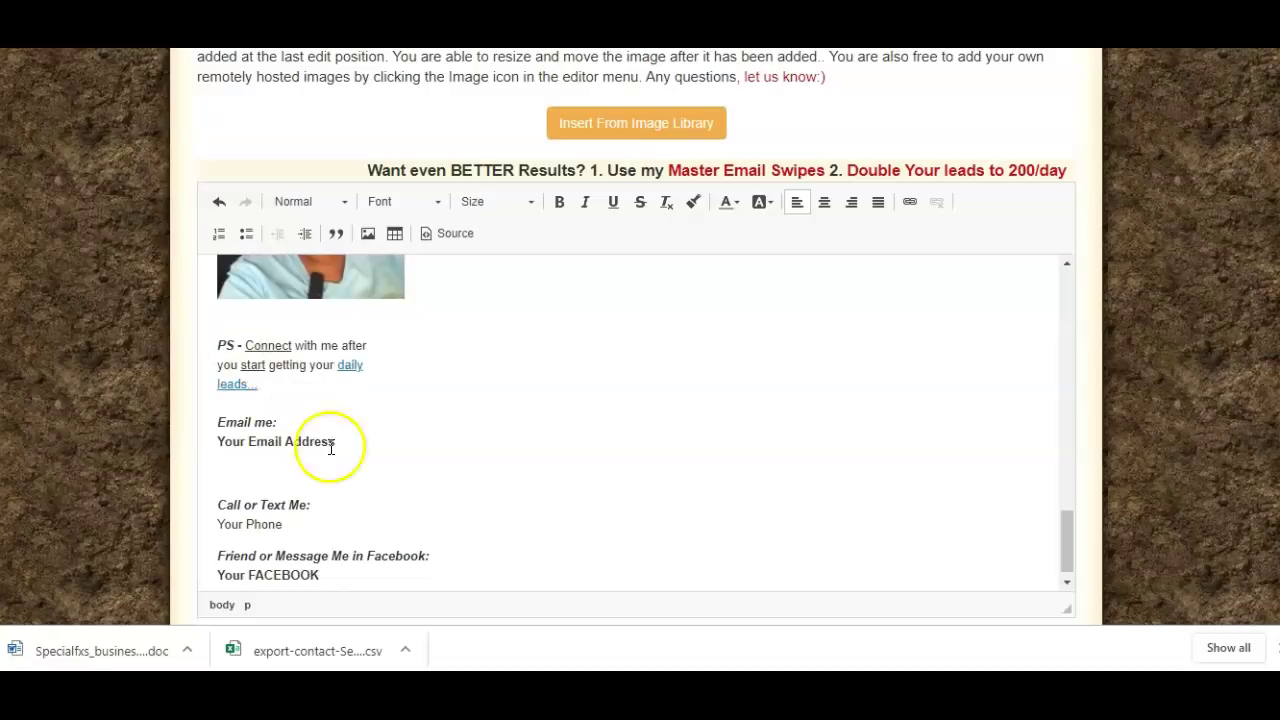
{"action": "left_click", "coordinate": [342, 440]}
{"action": "key", "text": "BackSpace"}
{"action": "key", "text": "BackSpace"}
{"action": "key", "text": "BackSpace"}
{"action": "key", "text": "BackSpace"}
{"action": "key", "text": "BackSpace"}
{"action": "key", "text": "BackSpace"}
{"action": "key", "text": "BackSpace"}
{"action": "key", "text": "BackSpace"}
{"action": "key", "text": "BackSpace"}
{"action": "key", "text": "BackSpace"}
{"action": "left_click", "coordinate": [323, 457]}
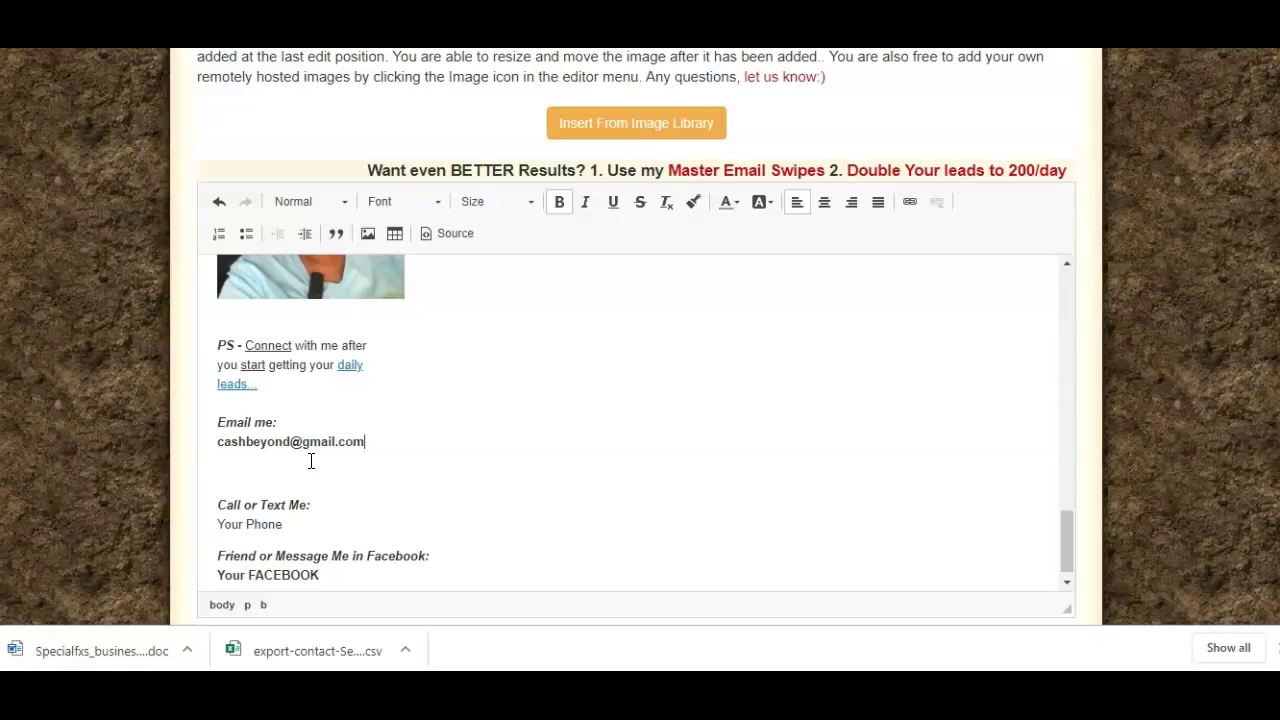
{"action": "left_click", "coordinate": [292, 527]}
{"action": "key", "text": "BackSpace"}
{"action": "key", "text": "BackSpace"}
{"action": "key", "text": "BackSpace"}
{"action": "key", "text": "BackSpace"}
{"action": "type", "text": "405"}
Delete the 'Your FACEBOOK' placeholder and the colon, leaving the word Facebook selected
{"action": "left_click", "coordinate": [1068, 533]}
{"action": "left_click_drag", "start_coordinate": [1070, 533], "coordinate": [1071, 544]}
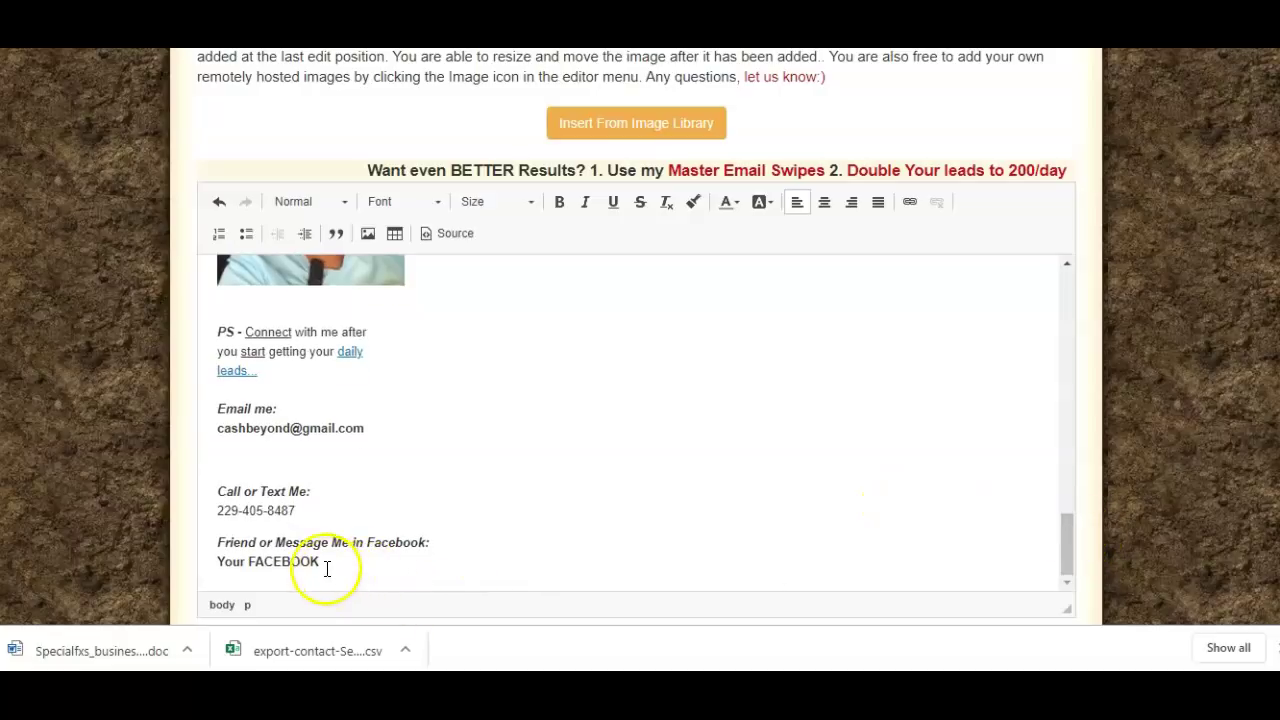
{"action": "left_click_drag", "start_coordinate": [318, 563], "coordinate": [218, 563]}
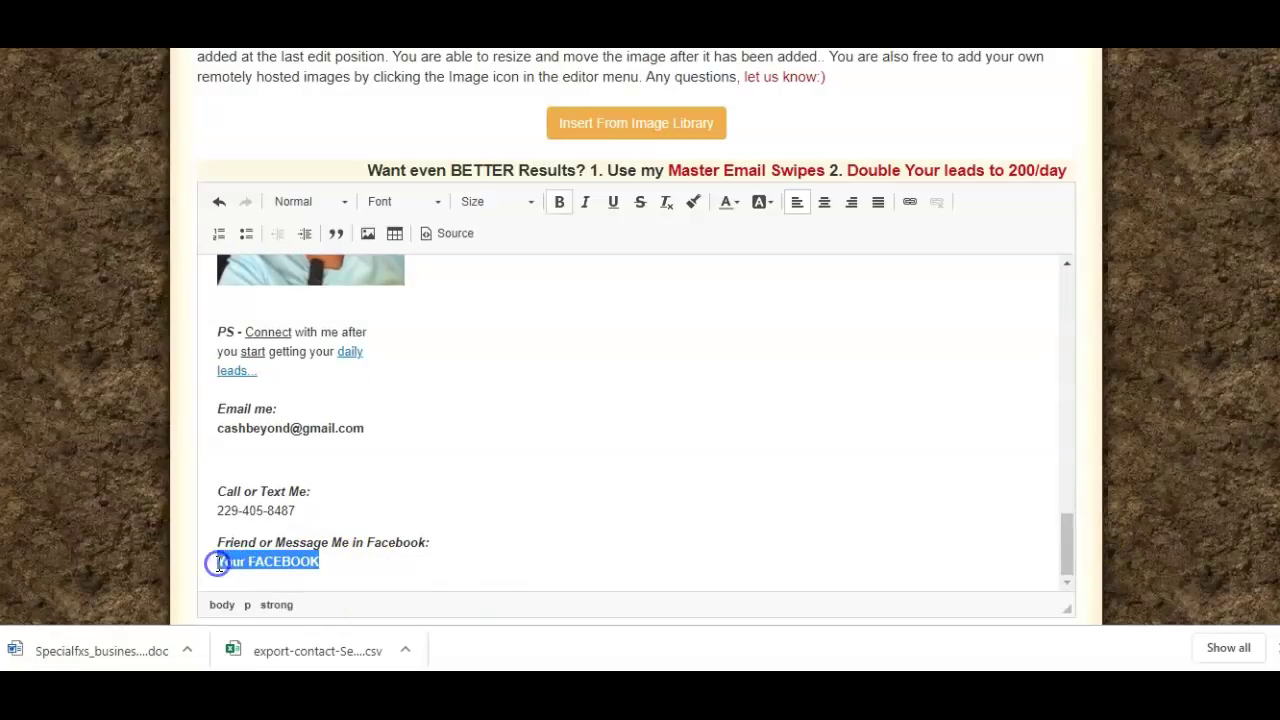
{"action": "key", "text": "BackSpace"}
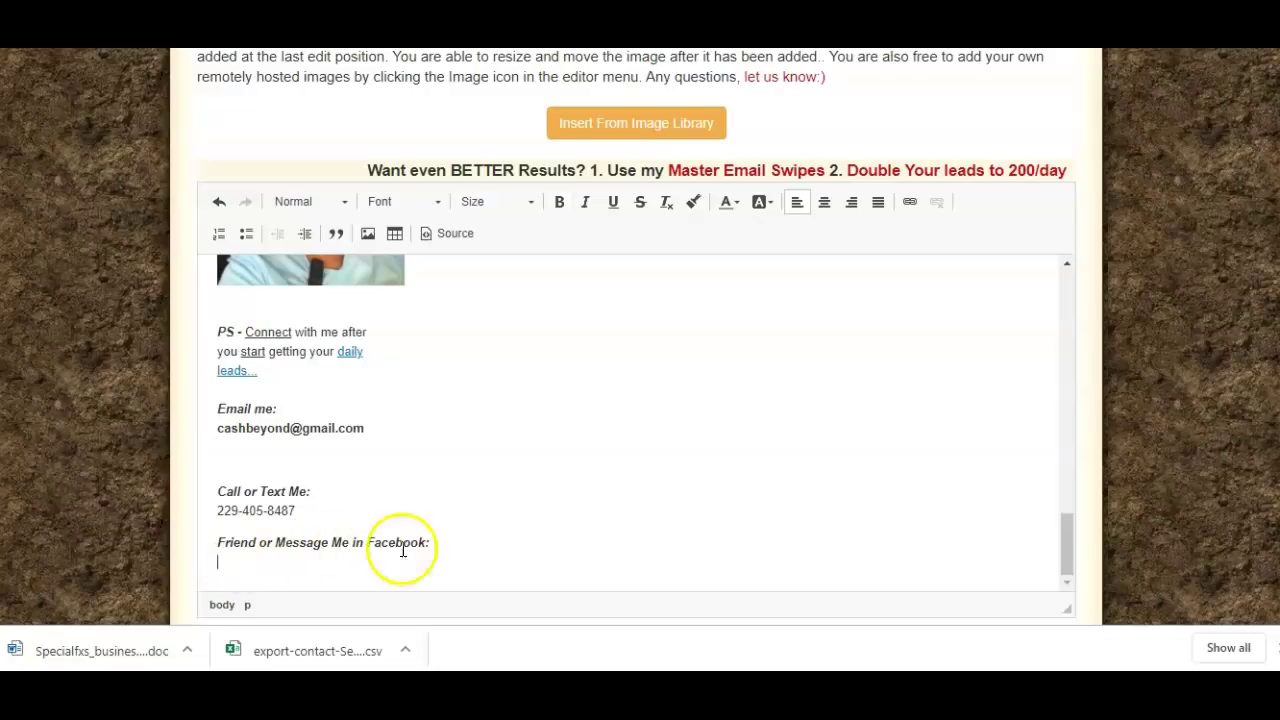
{"action": "left_click", "coordinate": [428, 542]}
{"action": "key", "text": "BackSpace"}
{"action": "left_click_drag", "start_coordinate": [428, 542], "coordinate": [365, 542]}
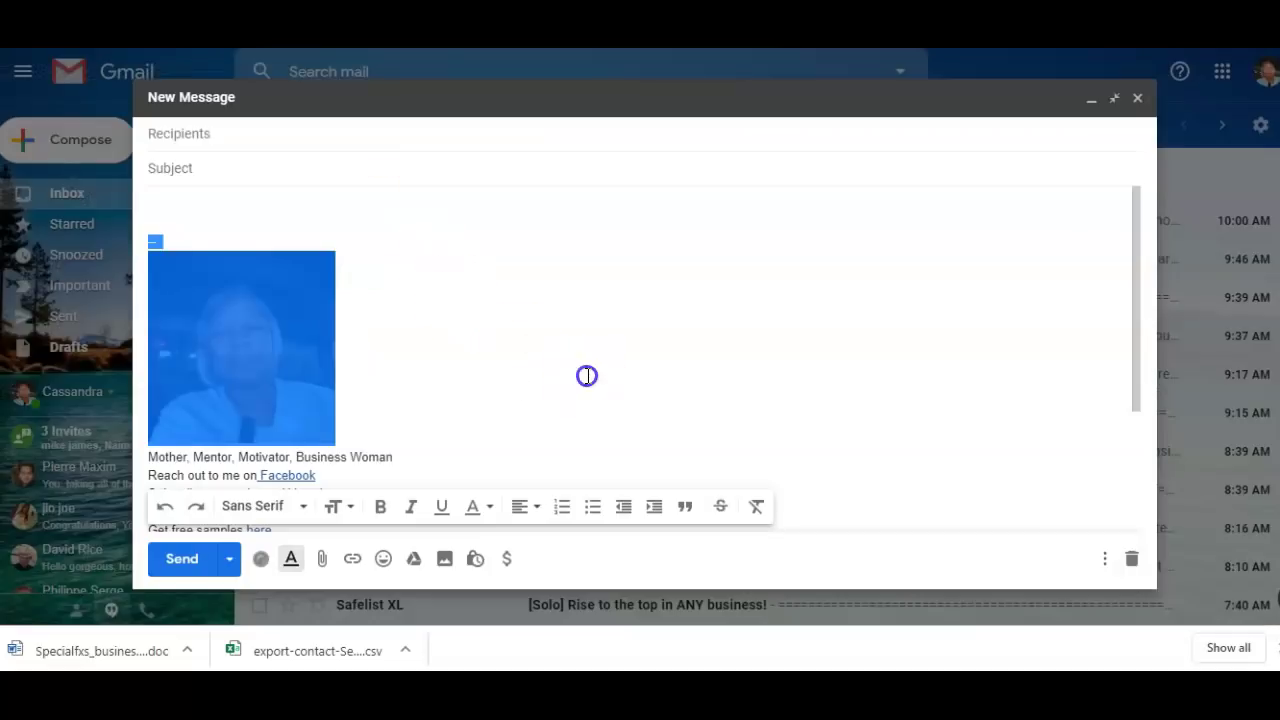
Reveal the Facebook profile address behind the Gmail signature's Facebook link
{"action": "left_click", "coordinate": [586, 375]}
{"action": "left_click", "coordinate": [313, 475]}
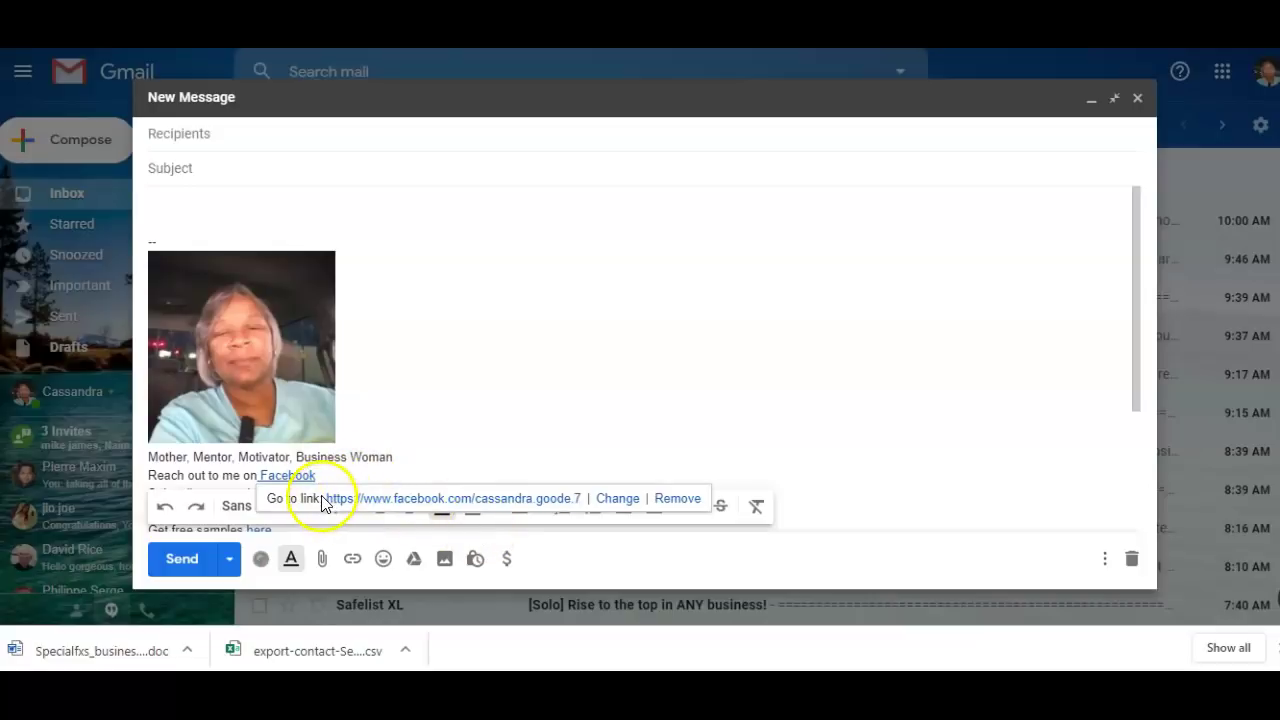
{"action": "left_click", "coordinate": [353, 499]}
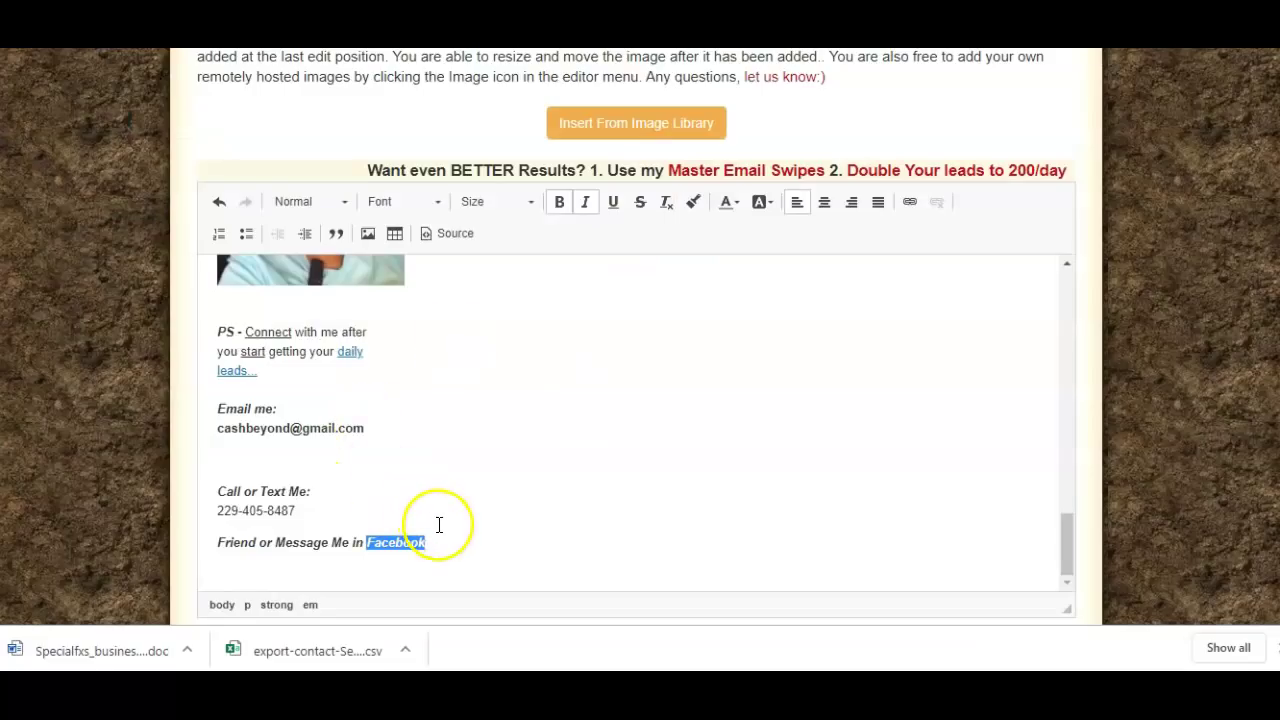
Link the signature's word Facebook to the pasted Facebook profile URL
{"action": "left_click", "coordinate": [908, 205]}
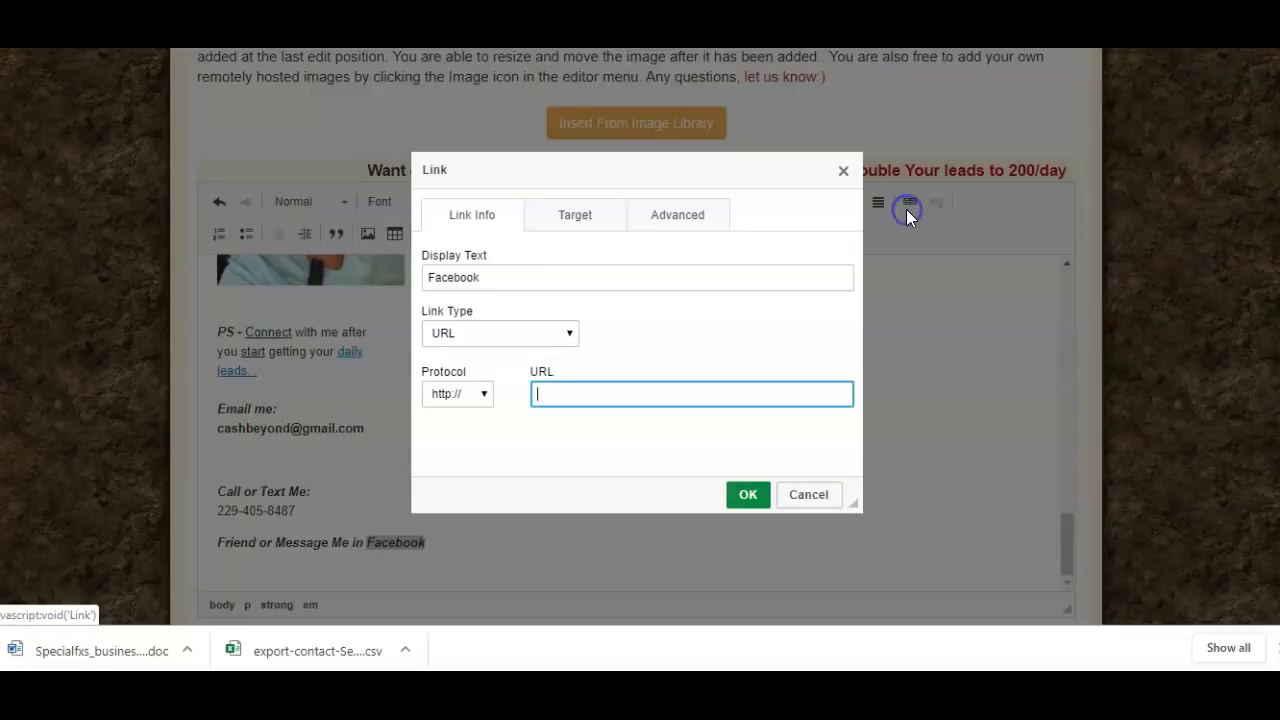
{"action": "left_click", "coordinate": [615, 393]}
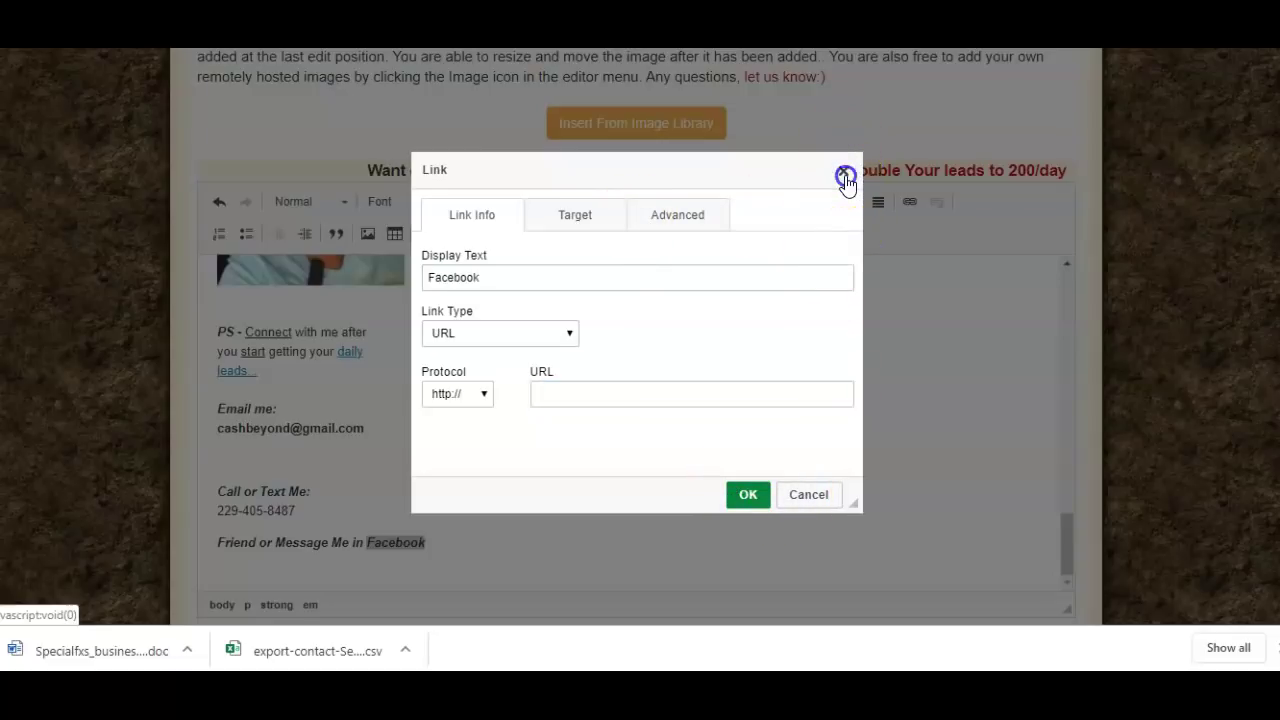
{"action": "left_click", "coordinate": [843, 174]}
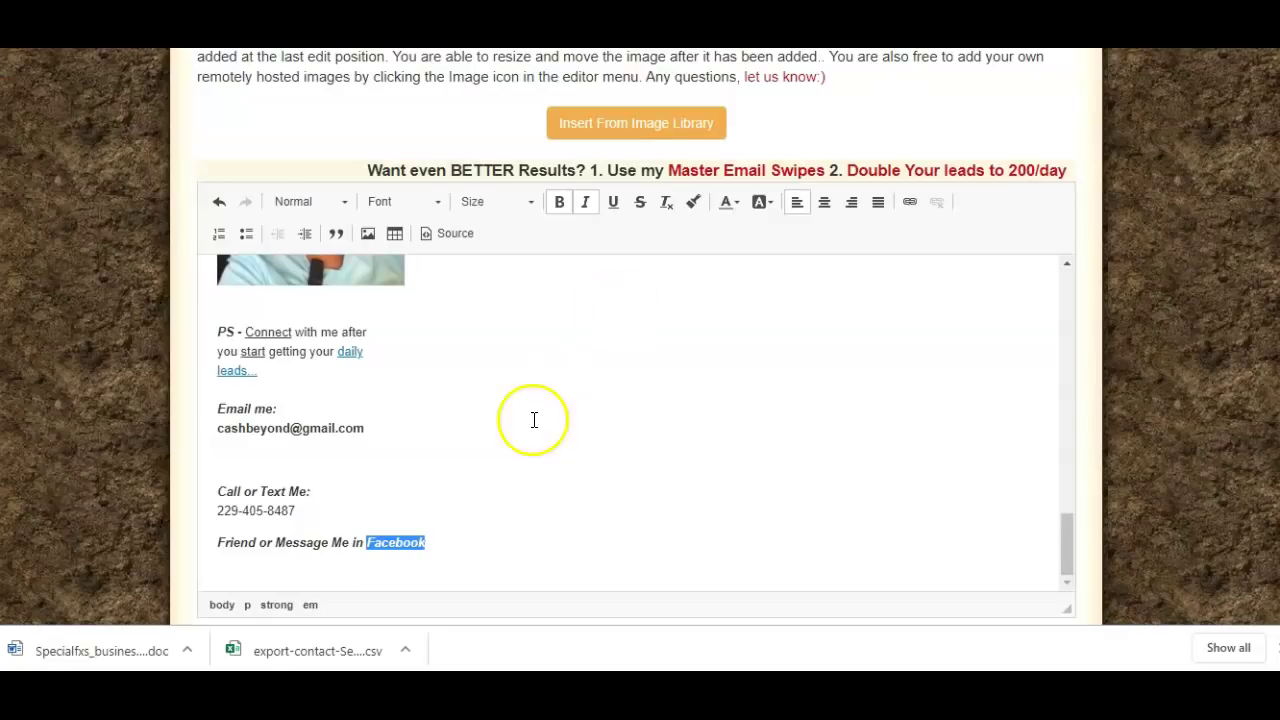
{"action": "left_click", "coordinate": [910, 203]}
{"action": "key", "text": "ctrl+v"}
{"action": "left_click", "coordinate": [742, 494]}
{"action": "left_click", "coordinate": [586, 491]}
{"action": "left_click_drag", "start_coordinate": [1066, 560], "coordinate": [1055, 258]}
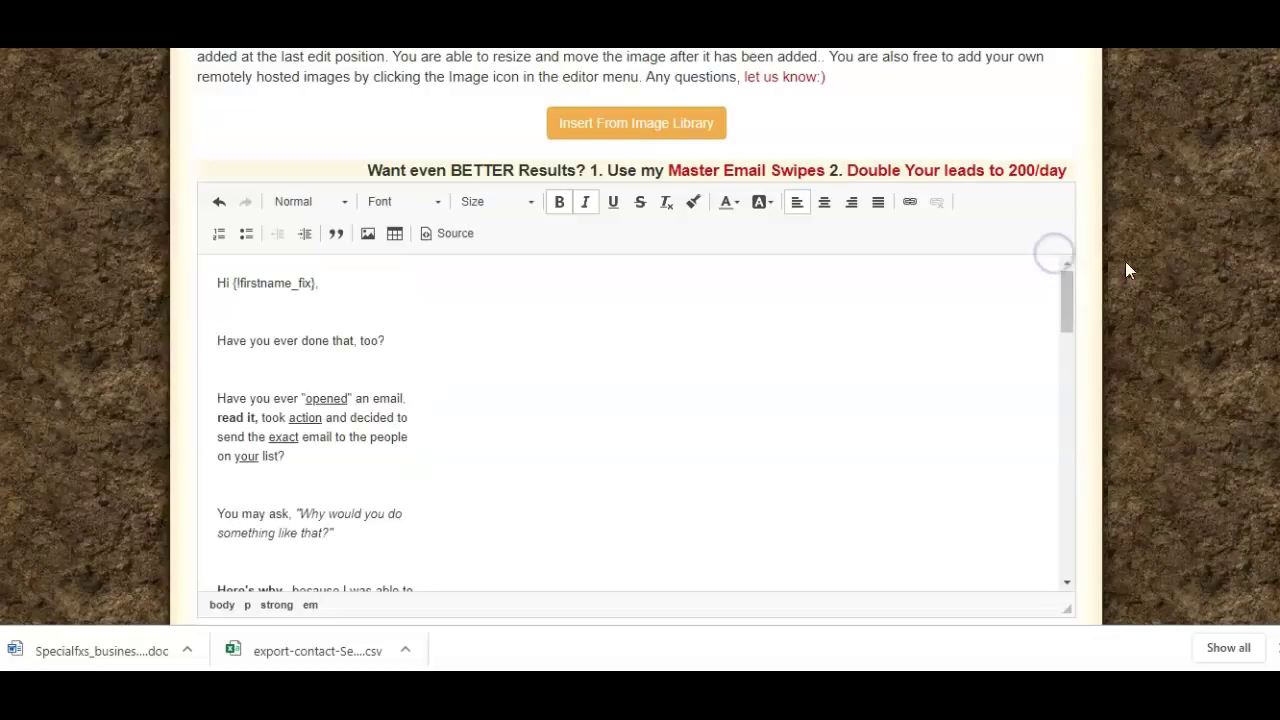
Put the caret in the empty Subject field, then switch to the Swipe of the Day instructions page
{"action": "scroll", "coordinate": [632, 622], "scroll_direction": "up", "scroll_amount": 2}
{"action": "scroll", "coordinate": [632, 622], "scroll_direction": "up", "scroll_amount": 1}
{"action": "scroll", "coordinate": [632, 622], "scroll_direction": "up", "scroll_amount": 3}
{"action": "scroll", "coordinate": [632, 622], "scroll_direction": "up", "scroll_amount": 3}
{"action": "scroll", "coordinate": [632, 622], "scroll_direction": "up", "scroll_amount": 1}
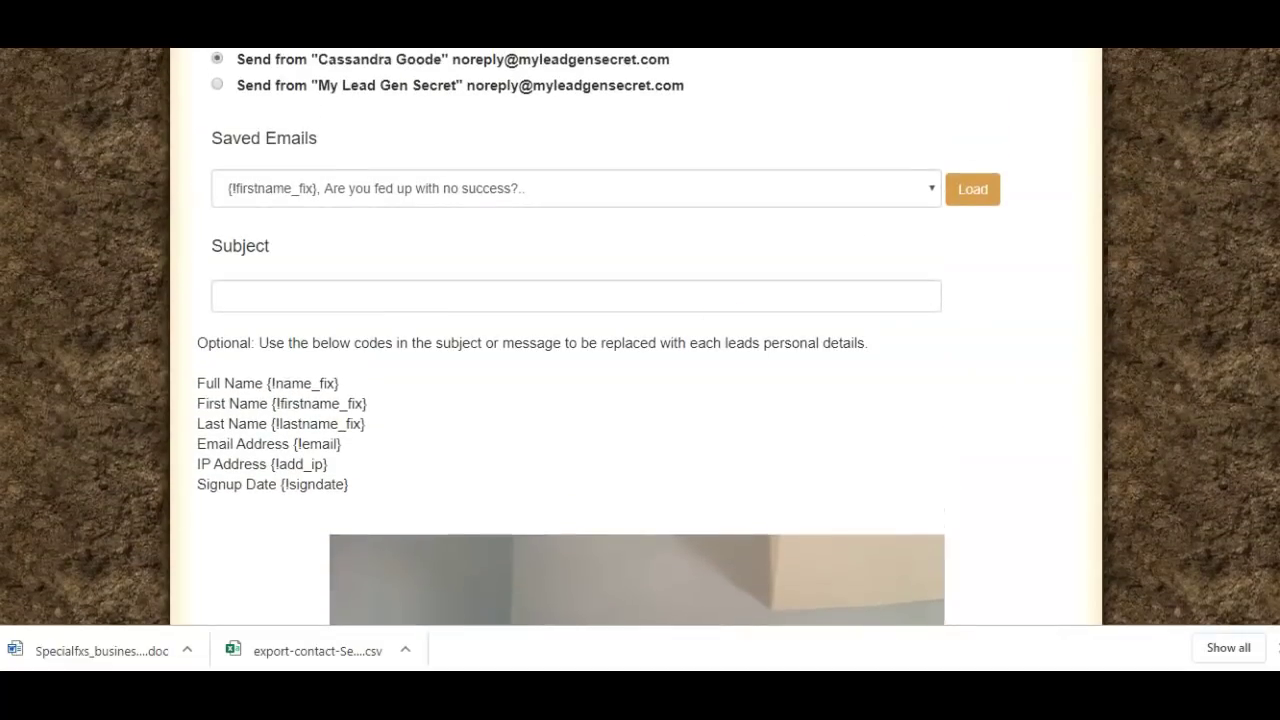
{"action": "left_click", "coordinate": [237, 294]}
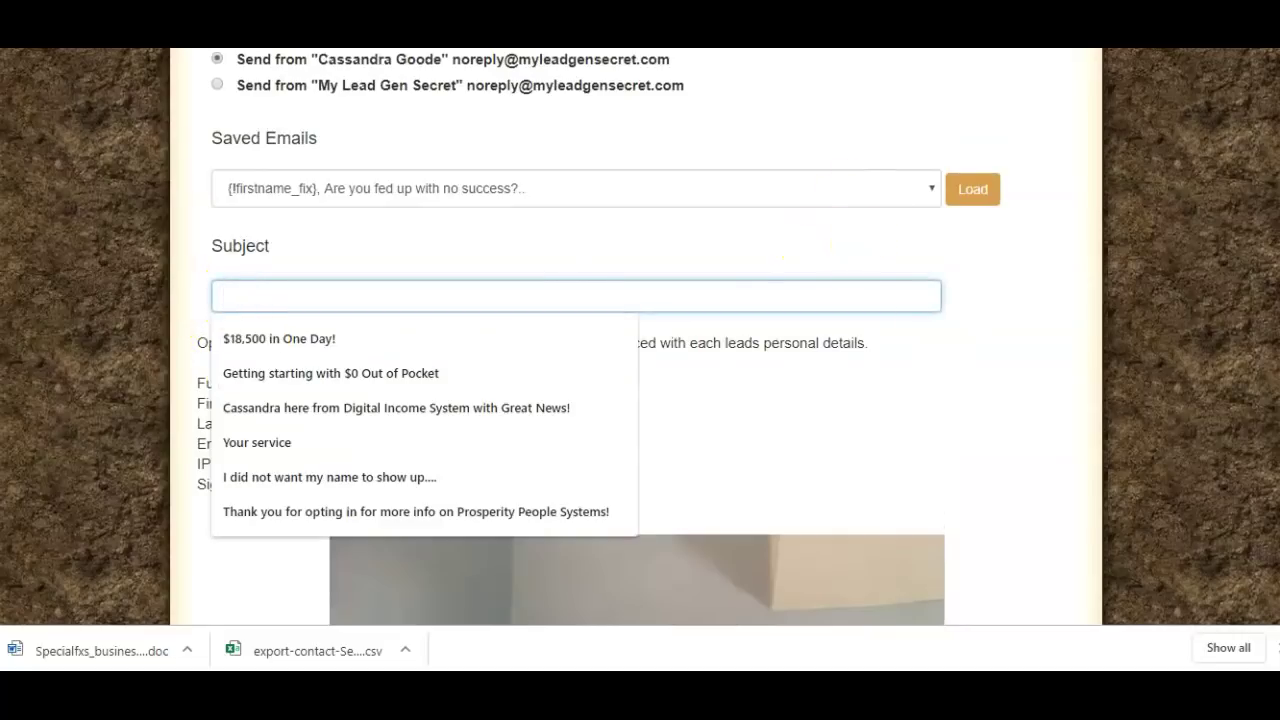
{"action": "key", "text": "ctrl+Tab"}
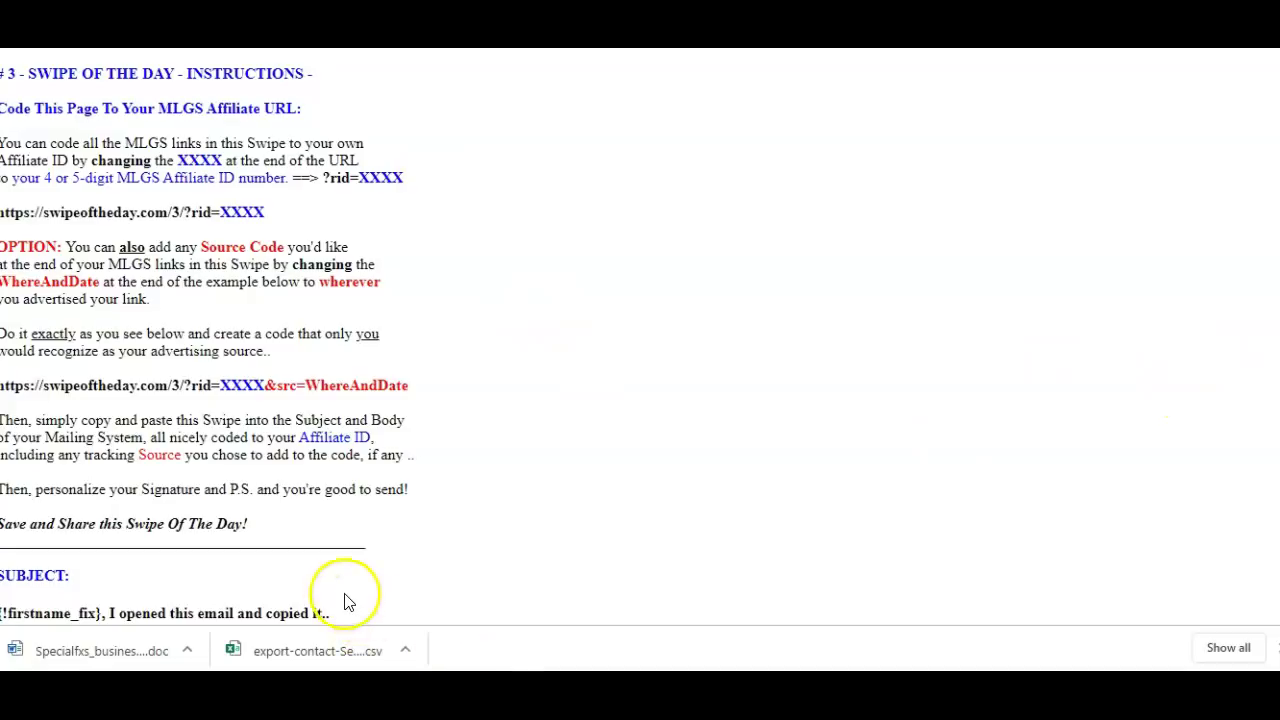
Select the swipe's SUBJECT line on the Swipe of the Day page
{"action": "left_click_drag", "start_coordinate": [340, 620], "coordinate": [3, 630]}
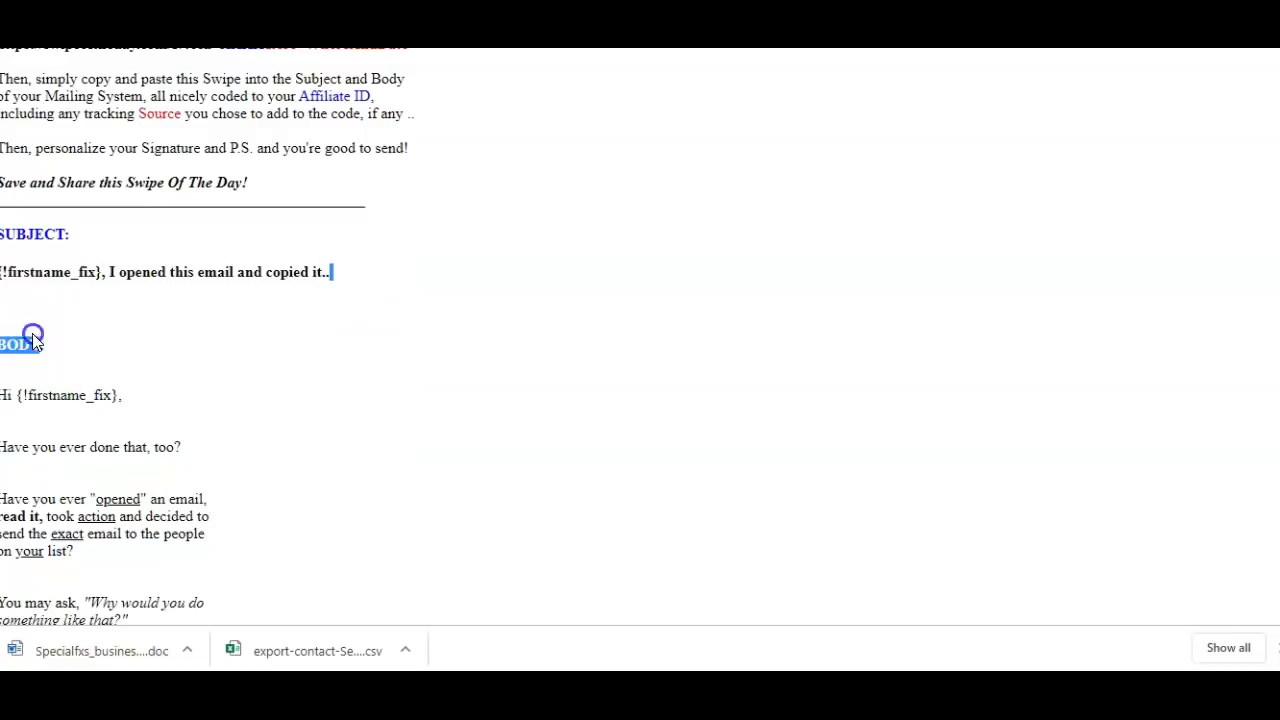
{"action": "left_click_drag", "start_coordinate": [3, 630], "coordinate": [9, 264]}
{"action": "key", "text": "ctrl+c"}
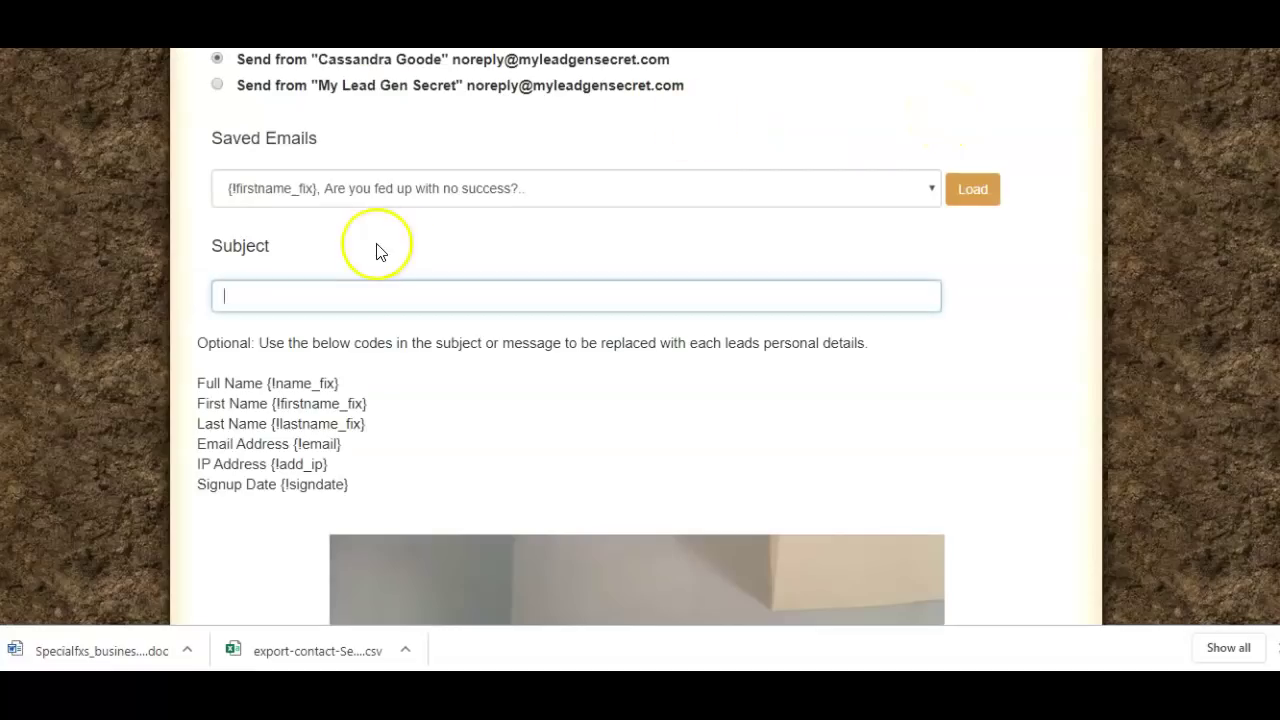
Paste '{!firstname_fix}, I opened this email and copied it..' into the Subject field
{"action": "left_click", "coordinate": [262, 298]}
{"action": "key", "text": "ctrl+v"}
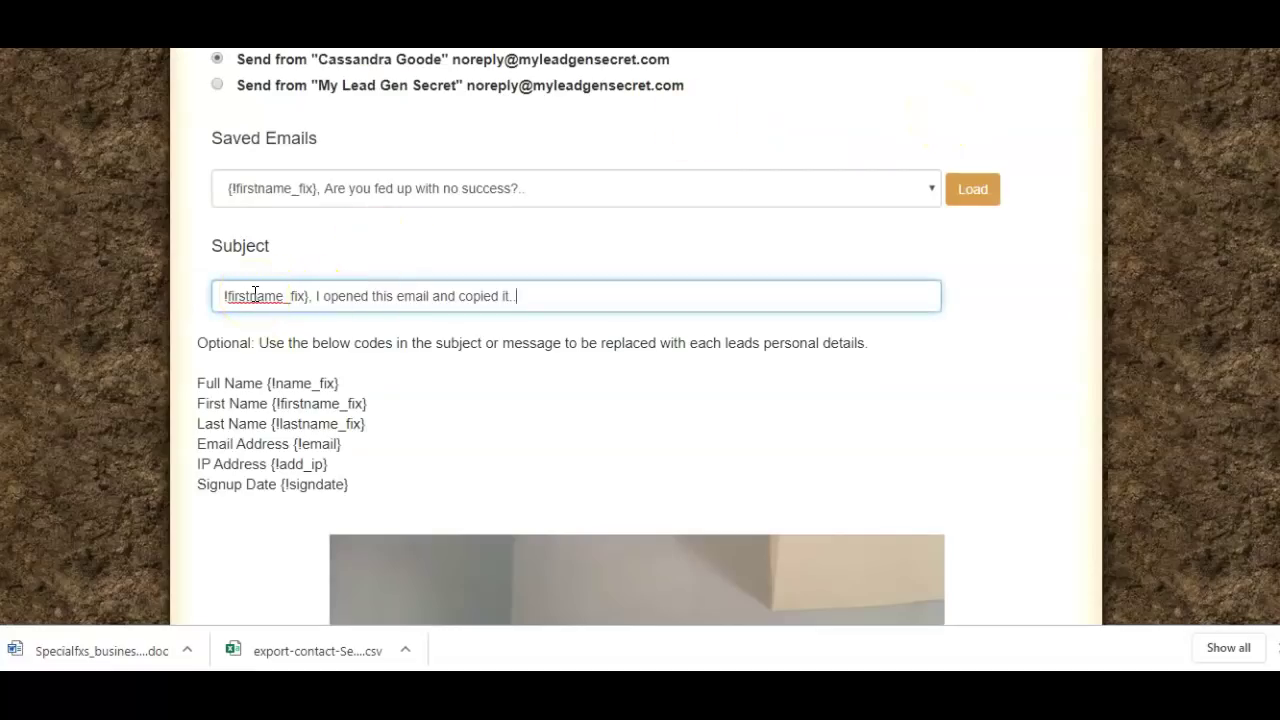
{"action": "left_click", "coordinate": [685, 303]}
{"action": "left_click", "coordinate": [922, 321]}
{"action": "scroll", "coordinate": [636, 336], "scroll_direction": "up", "scroll_amount": 2}
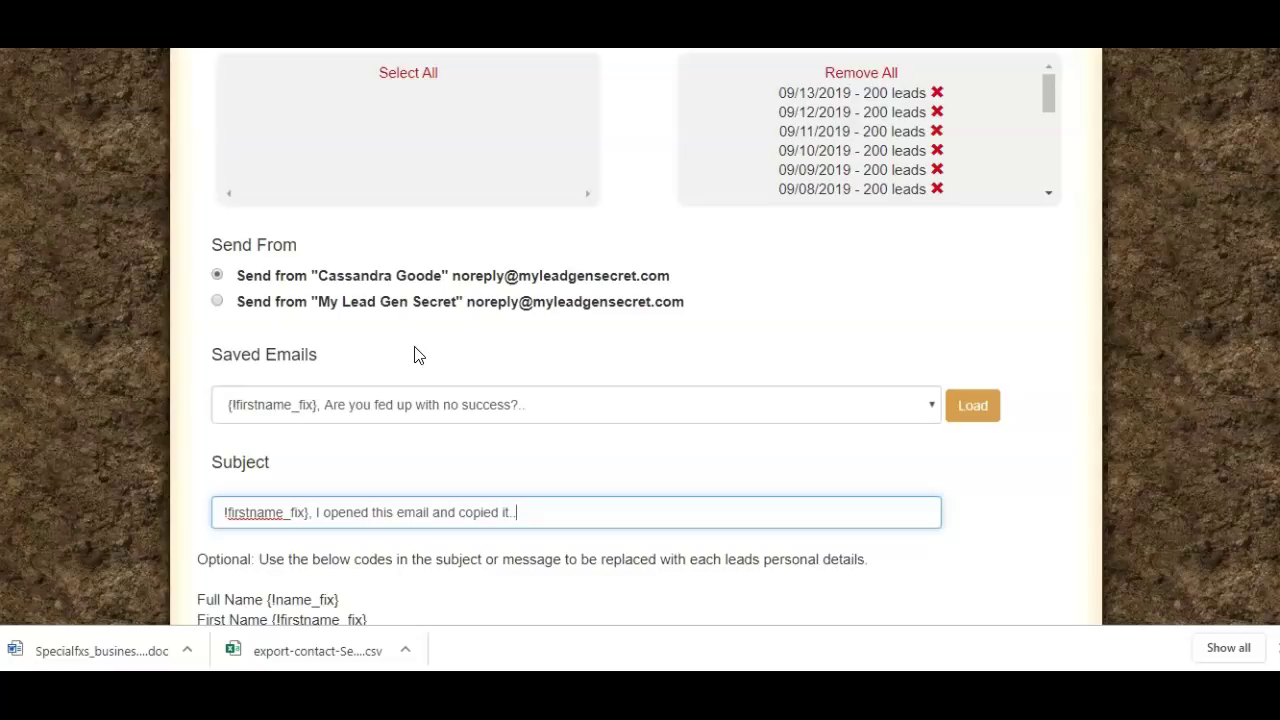
Scroll below the message editor and tick the 'Perfect Timing?' checkbox
{"action": "left_click", "coordinate": [937, 92]}
{"action": "scroll", "coordinate": [640, 337], "scroll_direction": "up", "scroll_amount": 5}
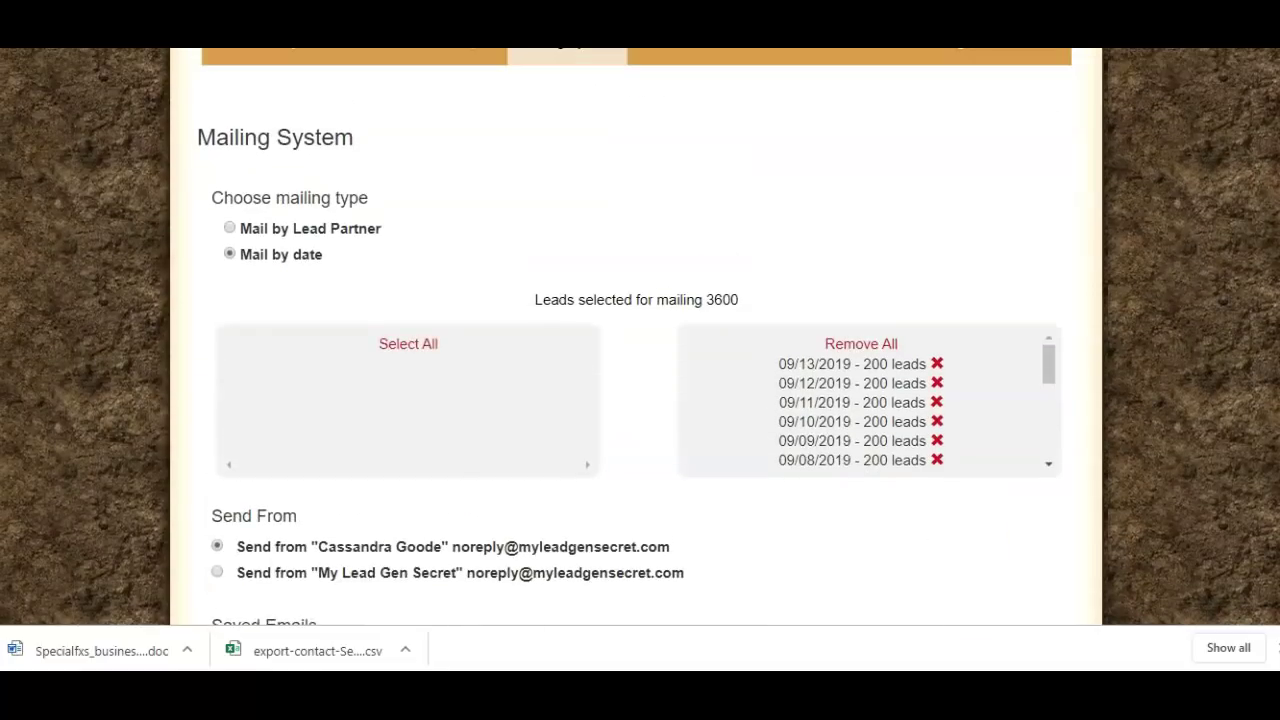
{"action": "scroll", "coordinate": [640, 337], "scroll_direction": "down", "scroll_amount": 2}
{"action": "scroll", "coordinate": [640, 337], "scroll_direction": "down", "scroll_amount": 3}
{"action": "scroll", "coordinate": [640, 337], "scroll_direction": "down", "scroll_amount": 3}
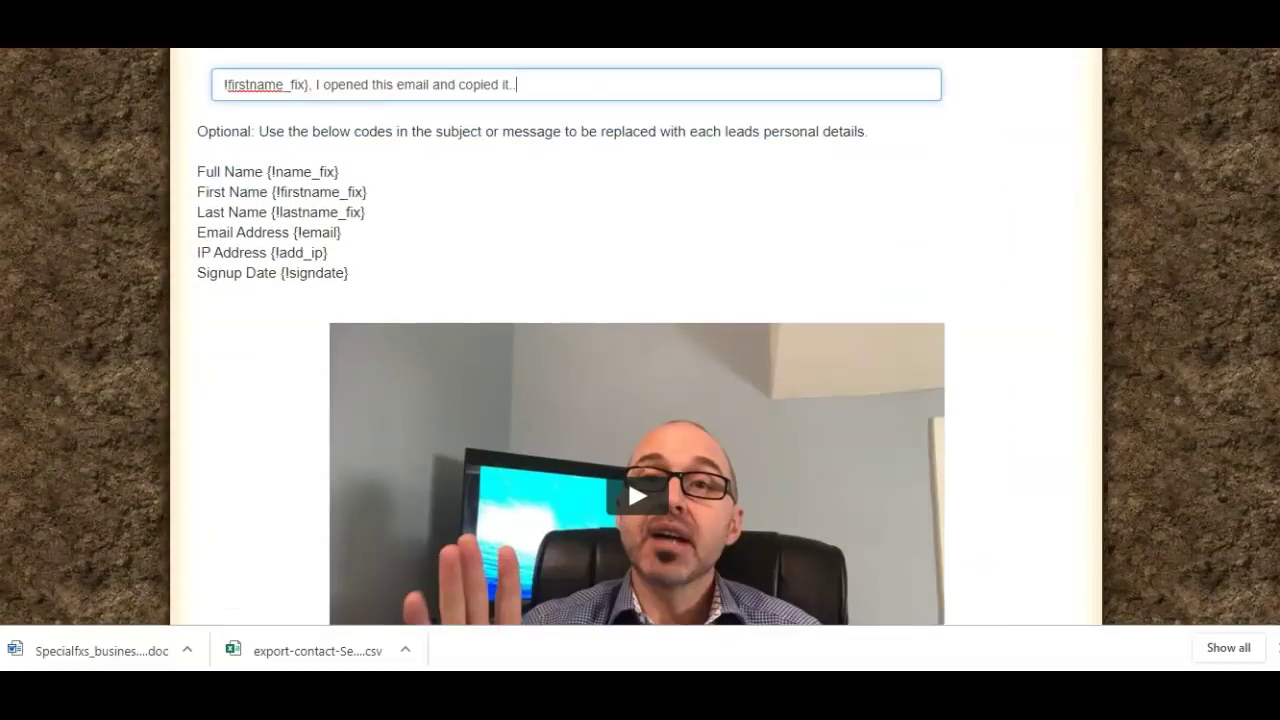
{"action": "scroll", "coordinate": [640, 337], "scroll_direction": "down", "scroll_amount": 2}
{"action": "scroll", "coordinate": [640, 337], "scroll_direction": "down", "scroll_amount": 5}
{"action": "scroll", "coordinate": [640, 337], "scroll_direction": "down", "scroll_amount": 2}
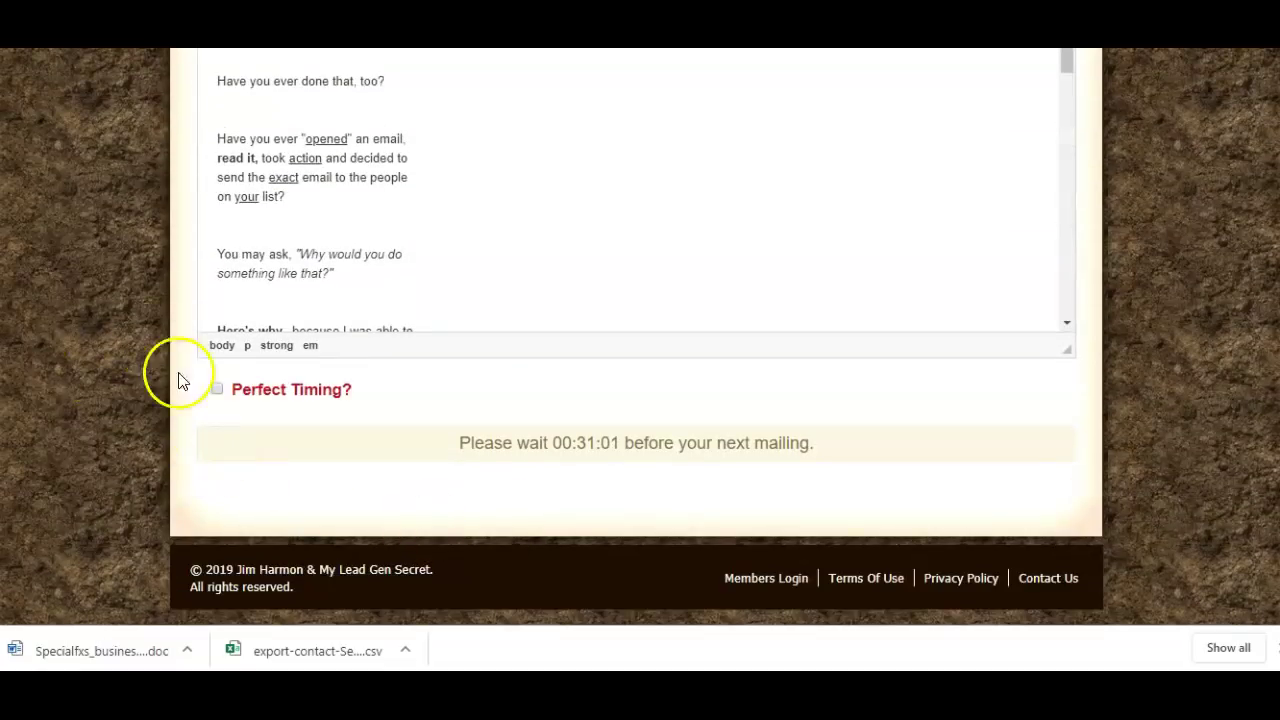
{"action": "left_click", "coordinate": [222, 393]}
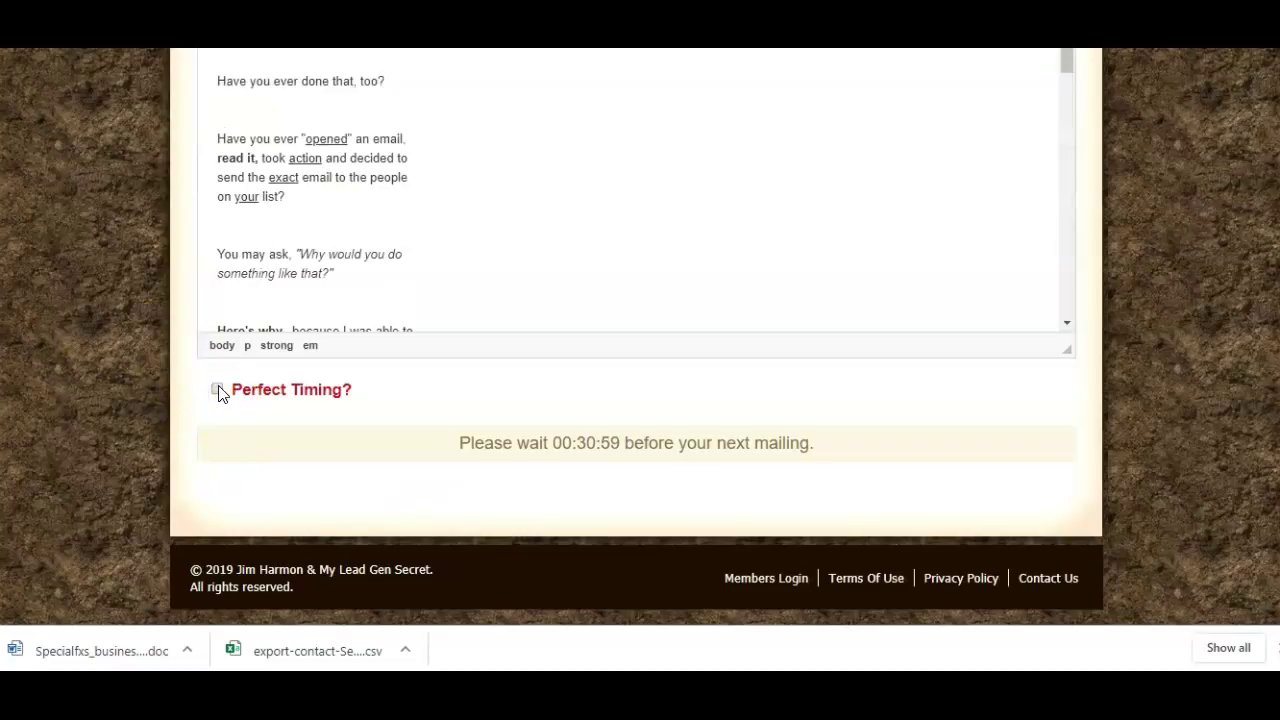
{"action": "left_click", "coordinate": [218, 389]}
Scroll through the mailing page to review the Perfect Timing 30-minute wait notice
{"action": "scroll", "coordinate": [640, 337], "scroll_direction": "up", "scroll_amount": 5}
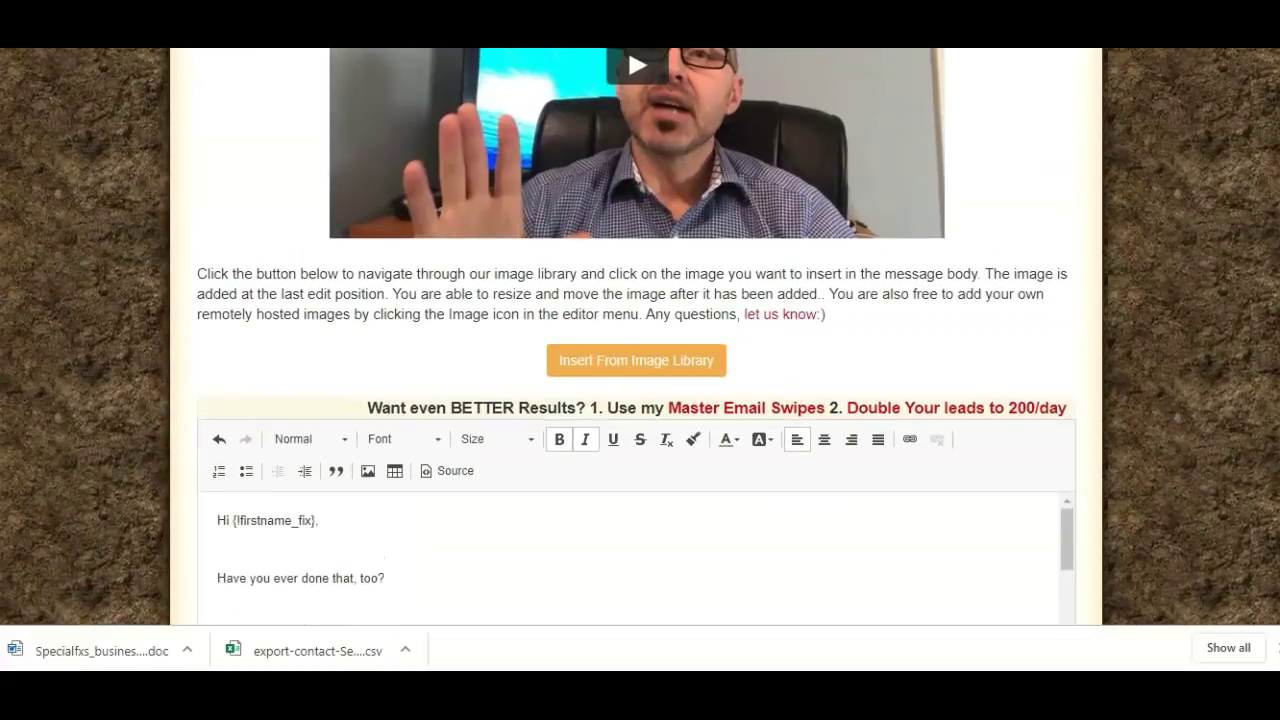
{"action": "scroll", "coordinate": [640, 337], "scroll_direction": "down", "scroll_amount": 1}
{"action": "scroll", "coordinate": [640, 337], "scroll_direction": "down", "scroll_amount": 1}
{"action": "scroll", "coordinate": [640, 337], "scroll_direction": "down", "scroll_amount": 4}
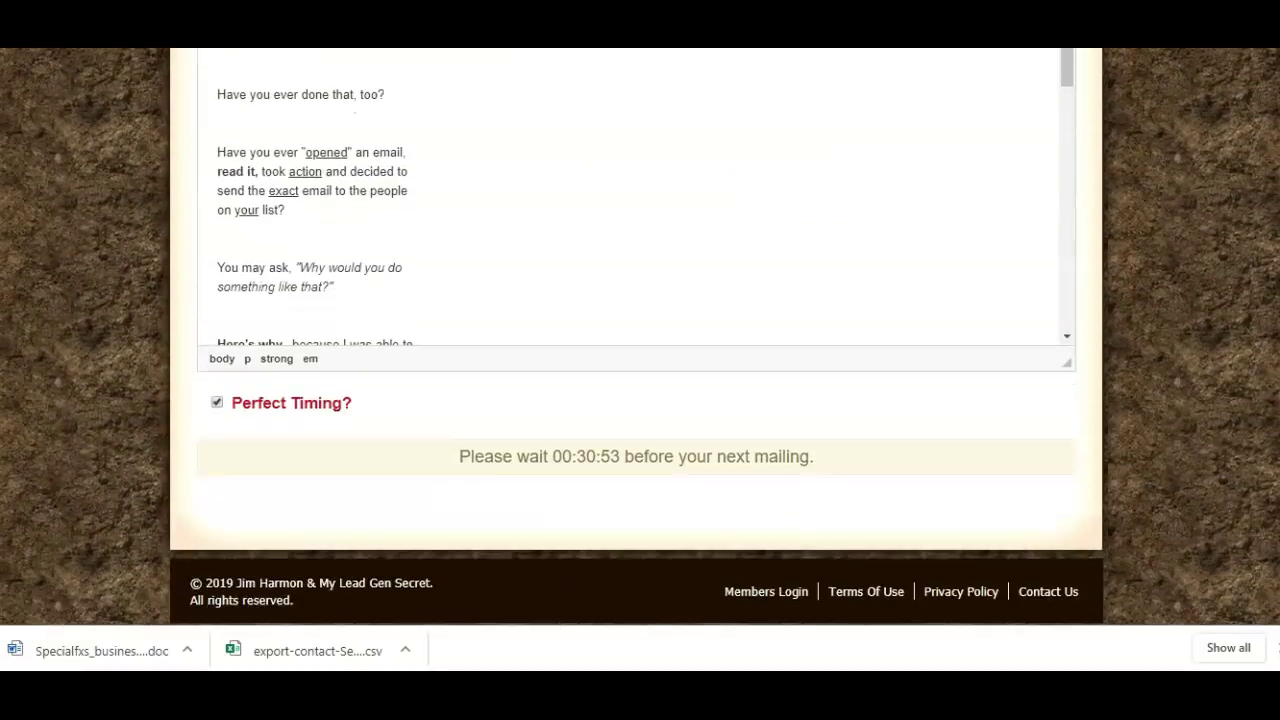
{"action": "scroll", "coordinate": [640, 337], "scroll_direction": "up", "scroll_amount": 1}
{"action": "left_click_drag", "start_coordinate": [1069, 158], "coordinate": [1071, 451]}
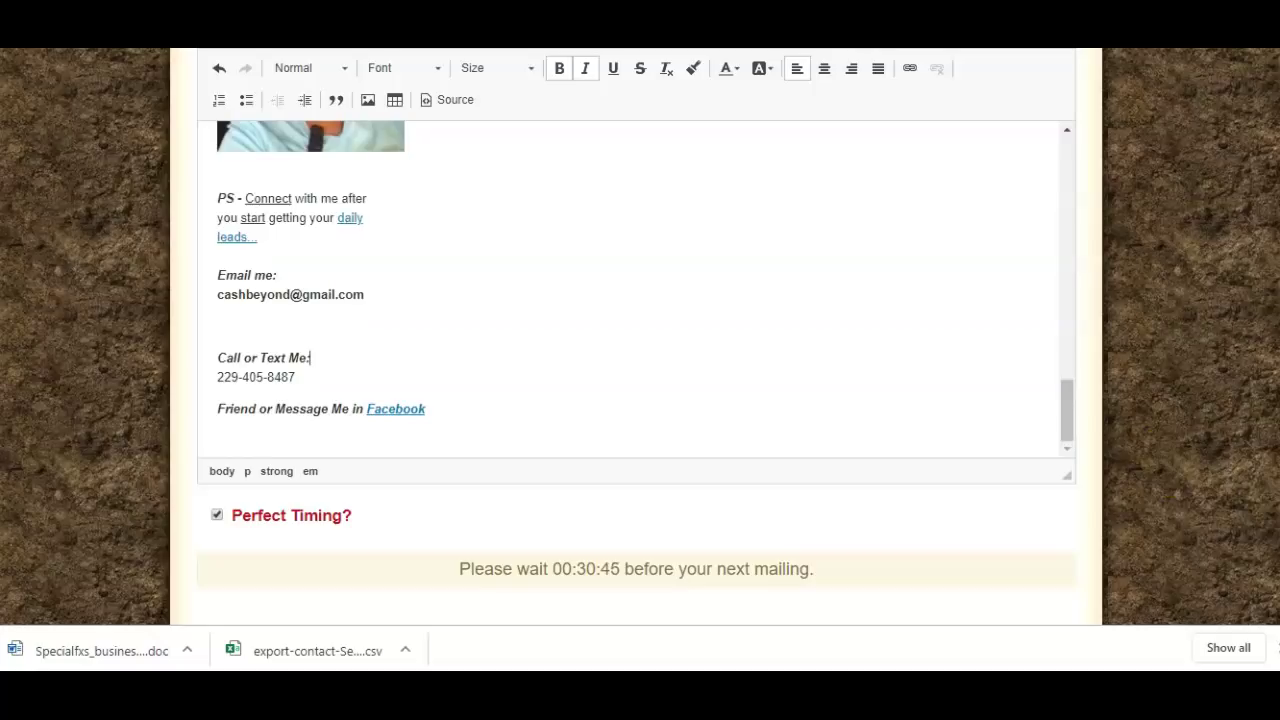
{"action": "scroll", "coordinate": [640, 337], "scroll_direction": "down", "scroll_amount": 2}
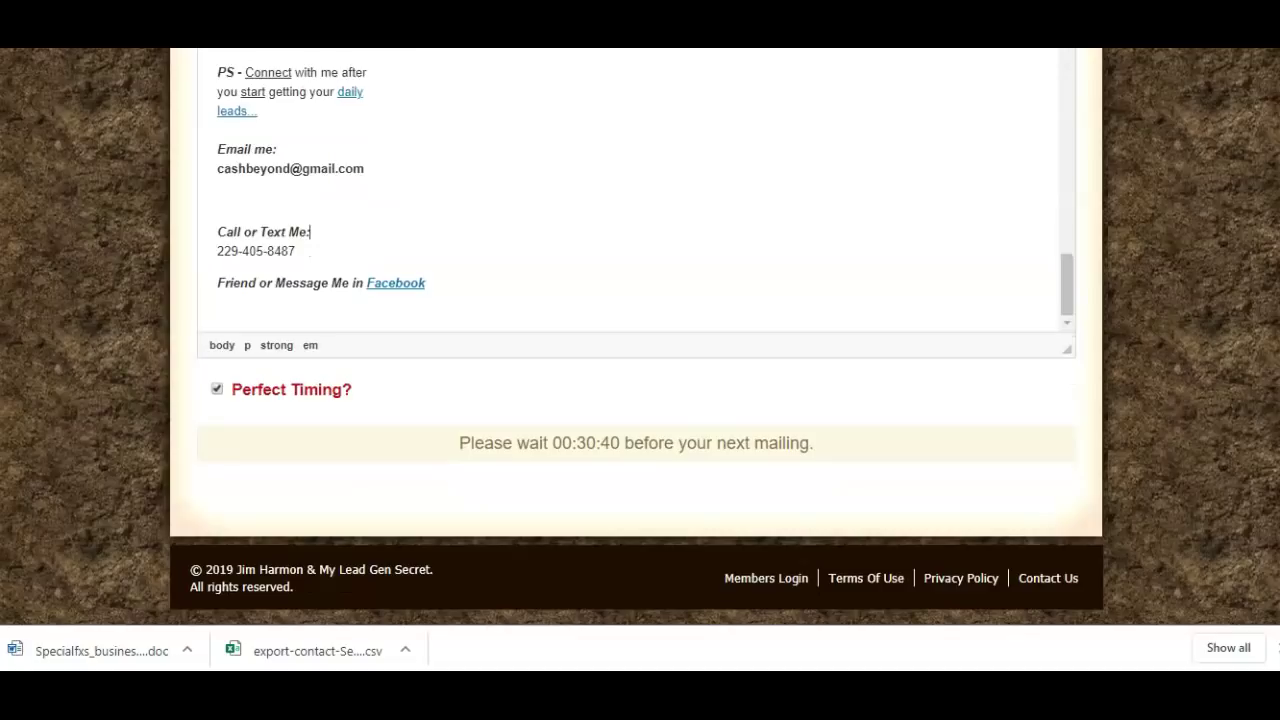
{"action": "scroll", "coordinate": [640, 337], "scroll_direction": "up", "scroll_amount": 3}
{"action": "scroll", "coordinate": [640, 337], "scroll_direction": "up", "scroll_amount": 3}
{"action": "scroll", "coordinate": [640, 337], "scroll_direction": "up", "scroll_amount": 5}
{"action": "scroll", "coordinate": [640, 337], "scroll_direction": "down", "scroll_amount": 1}
{"action": "scroll", "coordinate": [640, 337], "scroll_direction": "down", "scroll_amount": 10}
{"action": "scroll", "coordinate": [640, 337], "scroll_direction": "down", "scroll_amount": 2}
{"action": "scroll", "coordinate": [640, 336], "scroll_direction": "up", "scroll_amount": 3}
{"action": "scroll", "coordinate": [640, 336], "scroll_direction": "up", "scroll_amount": 1}
{"action": "scroll", "coordinate": [640, 336], "scroll_direction": "up", "scroll_amount": 4}
{"action": "scroll", "coordinate": [640, 336], "scroll_direction": "up", "scroll_amount": 1}
{"action": "scroll", "coordinate": [640, 336], "scroll_direction": "up", "scroll_amount": 3}
{"action": "scroll", "coordinate": [640, 336], "scroll_direction": "up", "scroll_amount": 3}
{"action": "scroll", "coordinate": [640, 336], "scroll_direction": "up", "scroll_amount": 1}
{"action": "scroll", "coordinate": [640, 336], "scroll_direction": "up", "scroll_amount": 1}
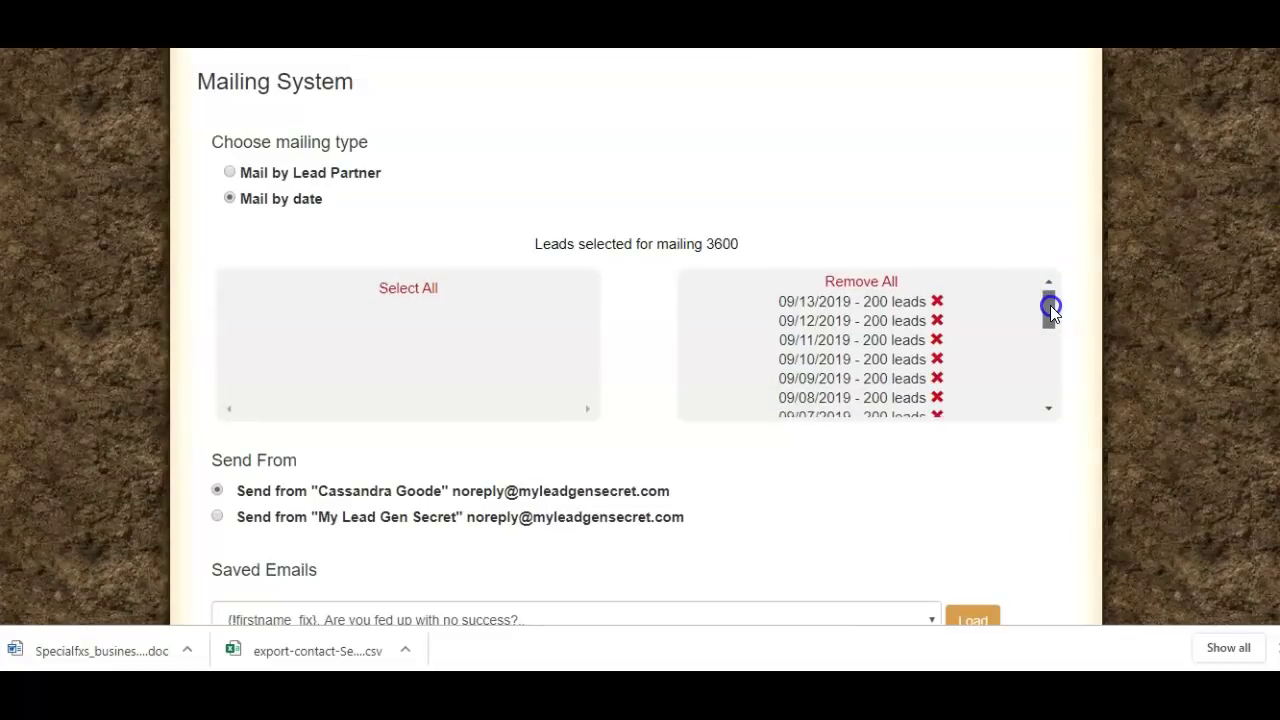
{"action": "mouse_move", "coordinate": [1050, 303]}
{"action": "left_mouse_down"}
{"action": "mouse_move", "coordinate": [1057, 380]}
{"action": "mouse_move", "coordinate": [1066, 280]}
{"action": "left_mouse_up"}
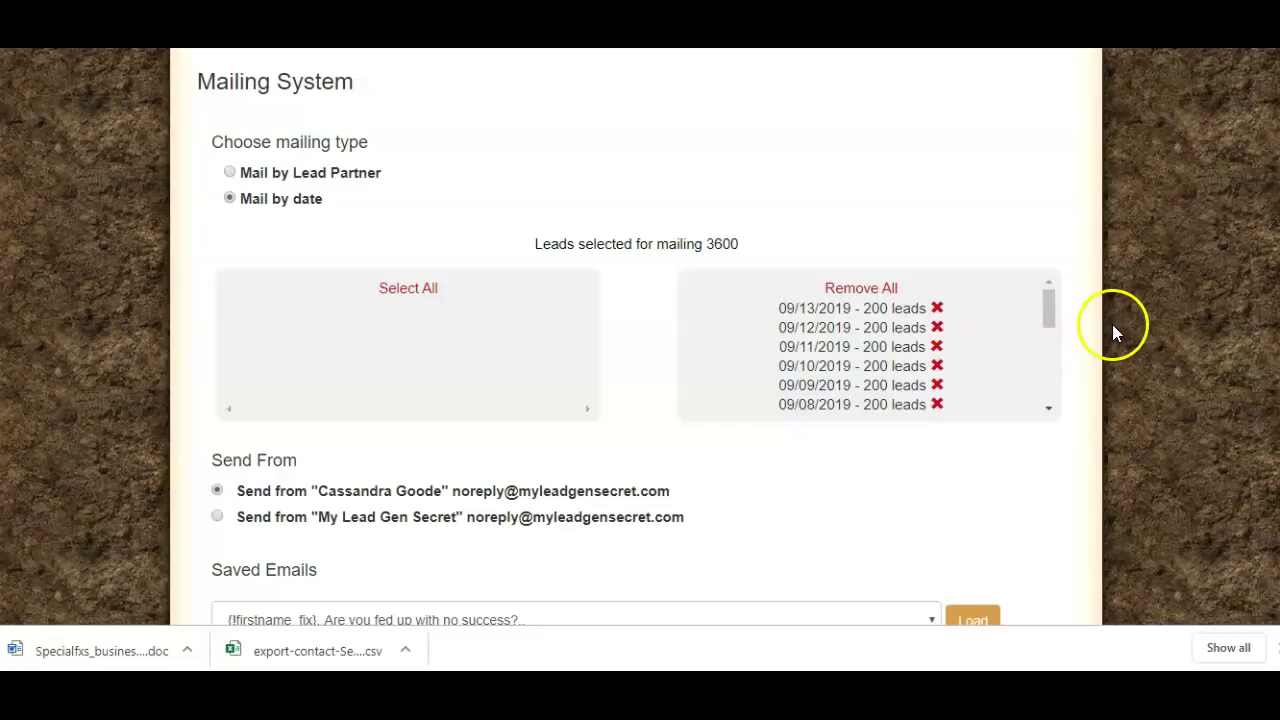
{"action": "scroll", "coordinate": [636, 336], "scroll_direction": "down", "scroll_amount": 10}
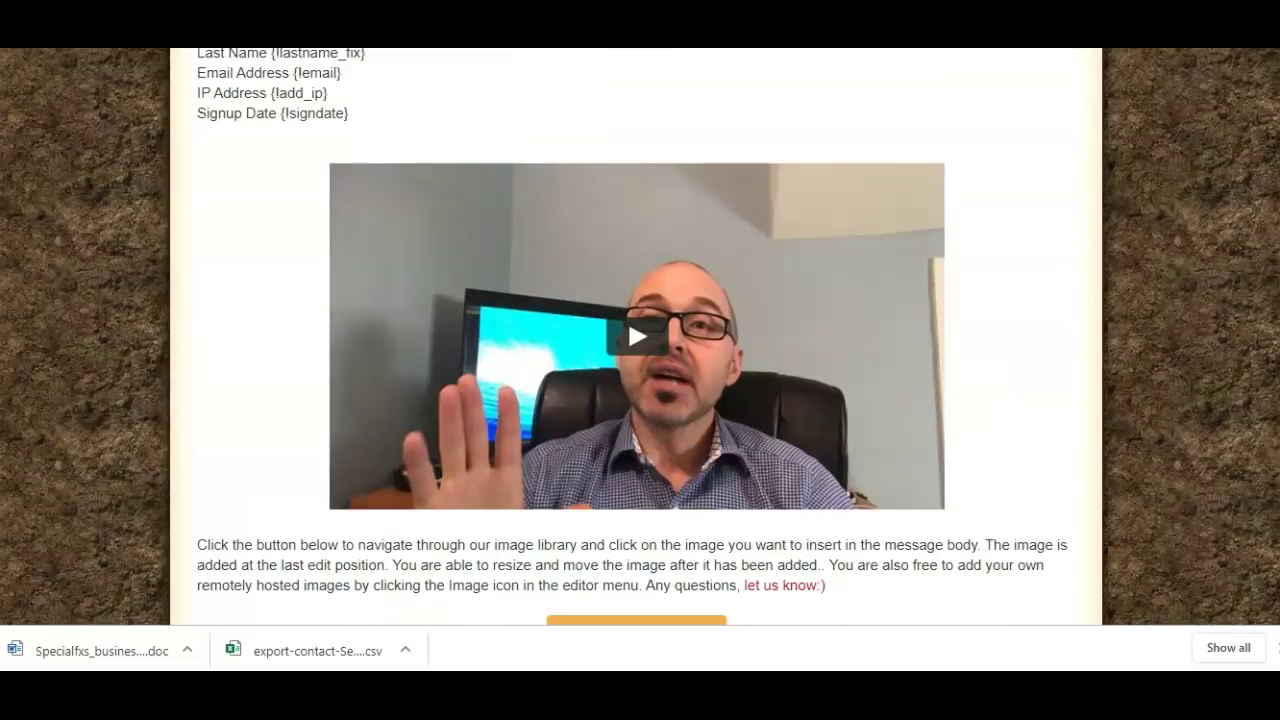
{"action": "scroll", "coordinate": [636, 336], "scroll_direction": "down", "scroll_amount": 3}
{"action": "scroll", "coordinate": [636, 336], "scroll_direction": "down", "scroll_amount": 3}
{"action": "scroll", "coordinate": [636, 336], "scroll_direction": "down", "scroll_amount": 1}
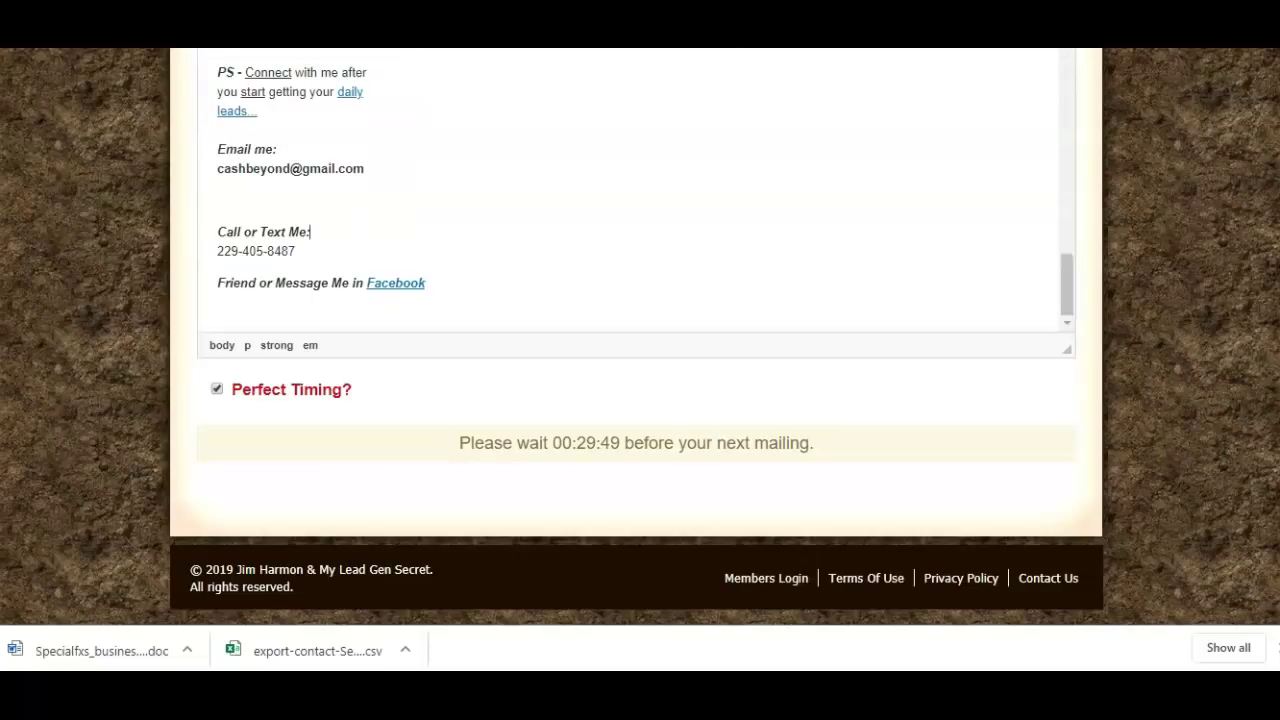